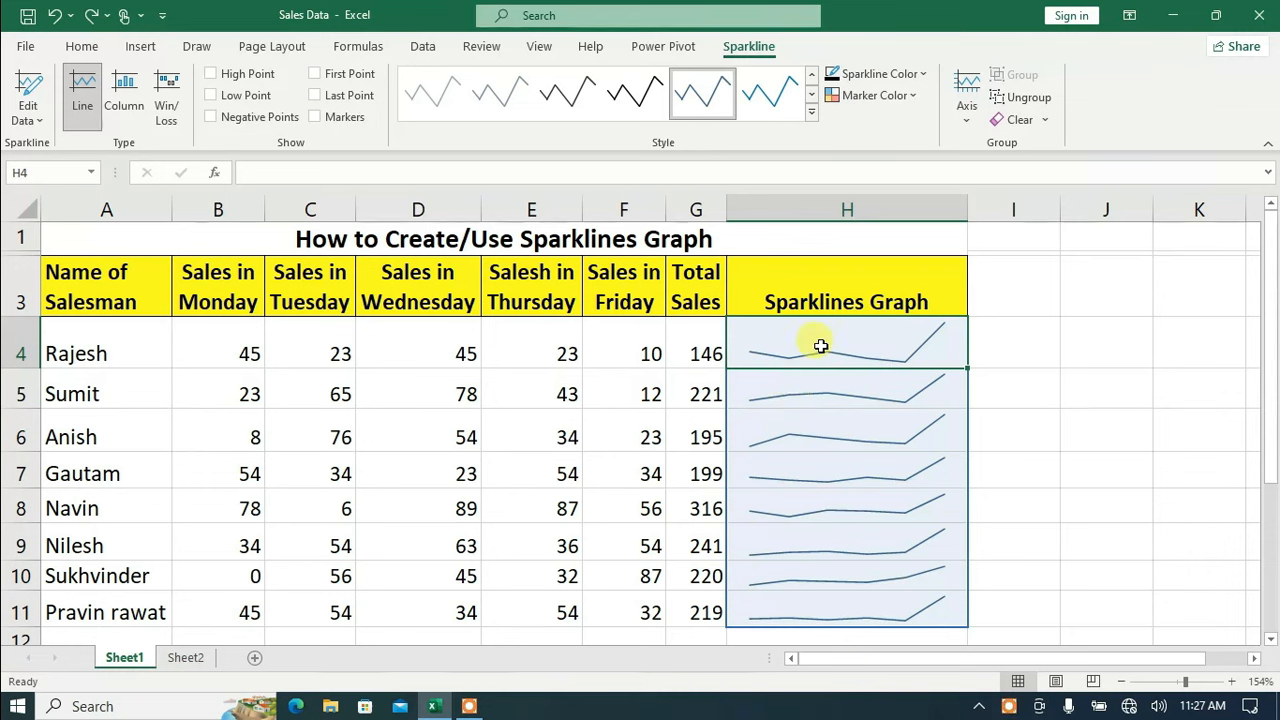
left_click(794, 388)
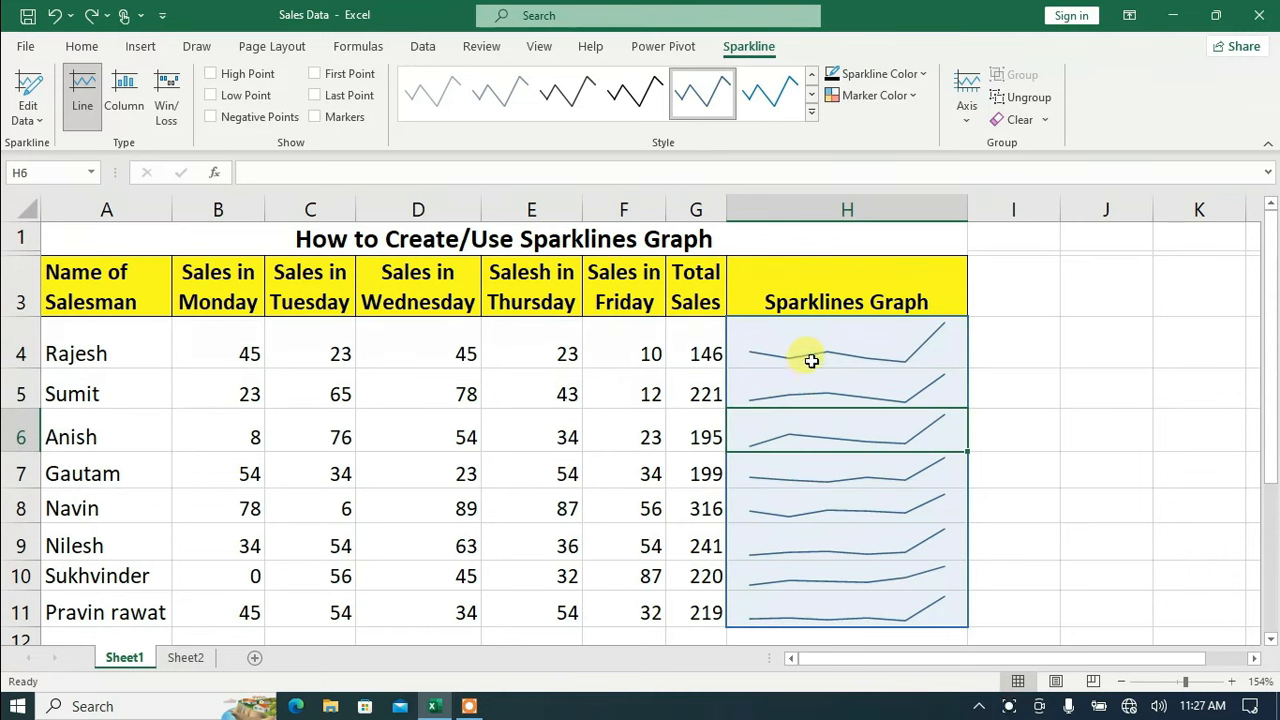
left_click(811, 362)
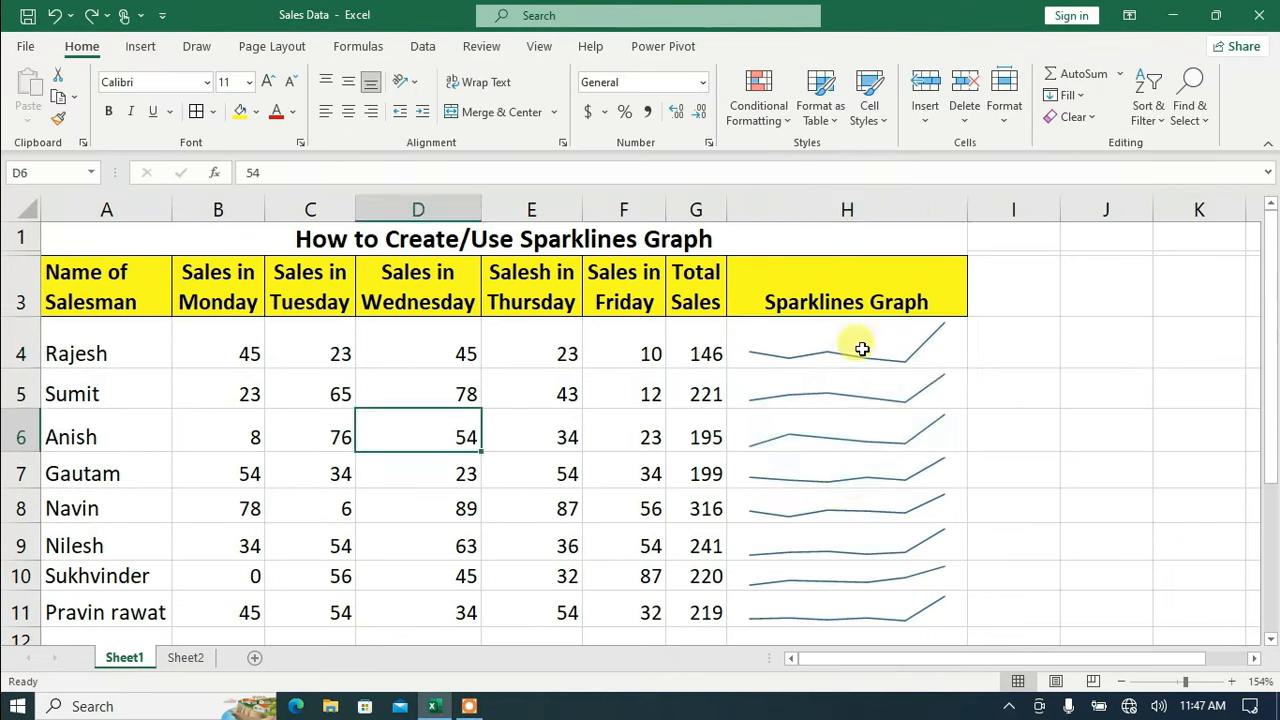
left_click_drag(857, 346, 856, 606)
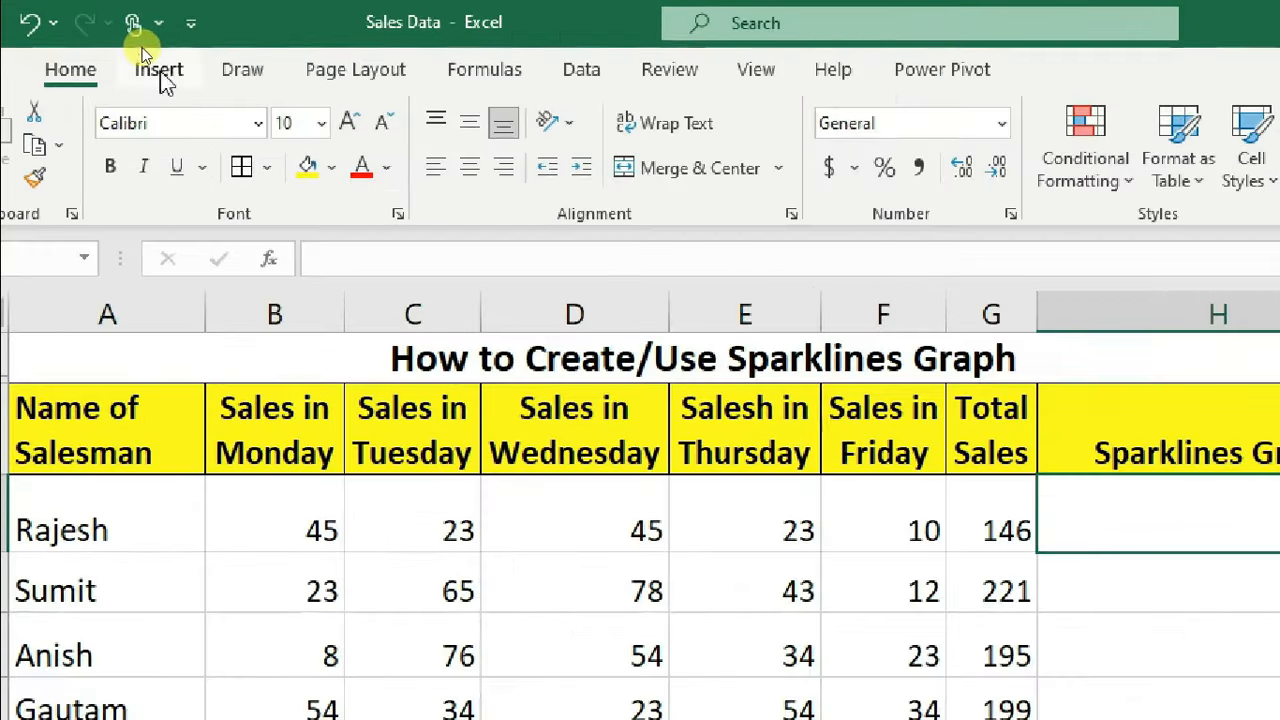
- Insert a line sparkline in cell H4 using the data range B4:G4
left_click(117, 49)
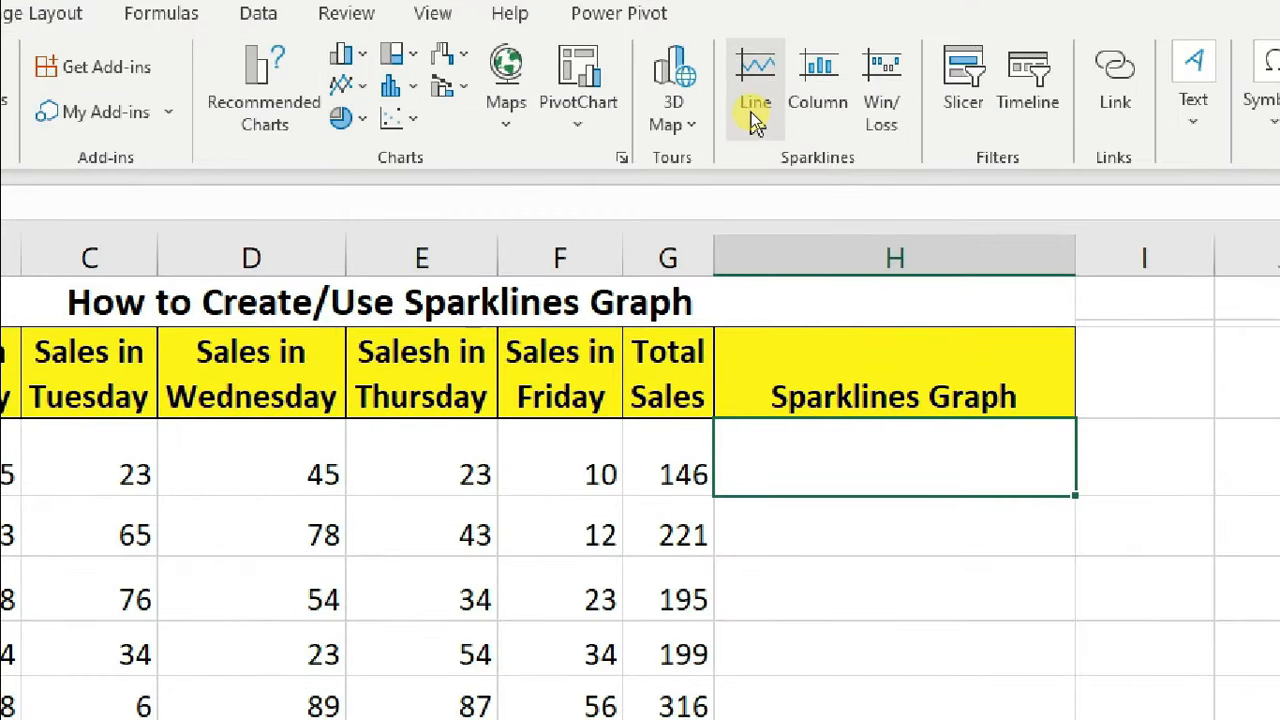
left_click(753, 108)
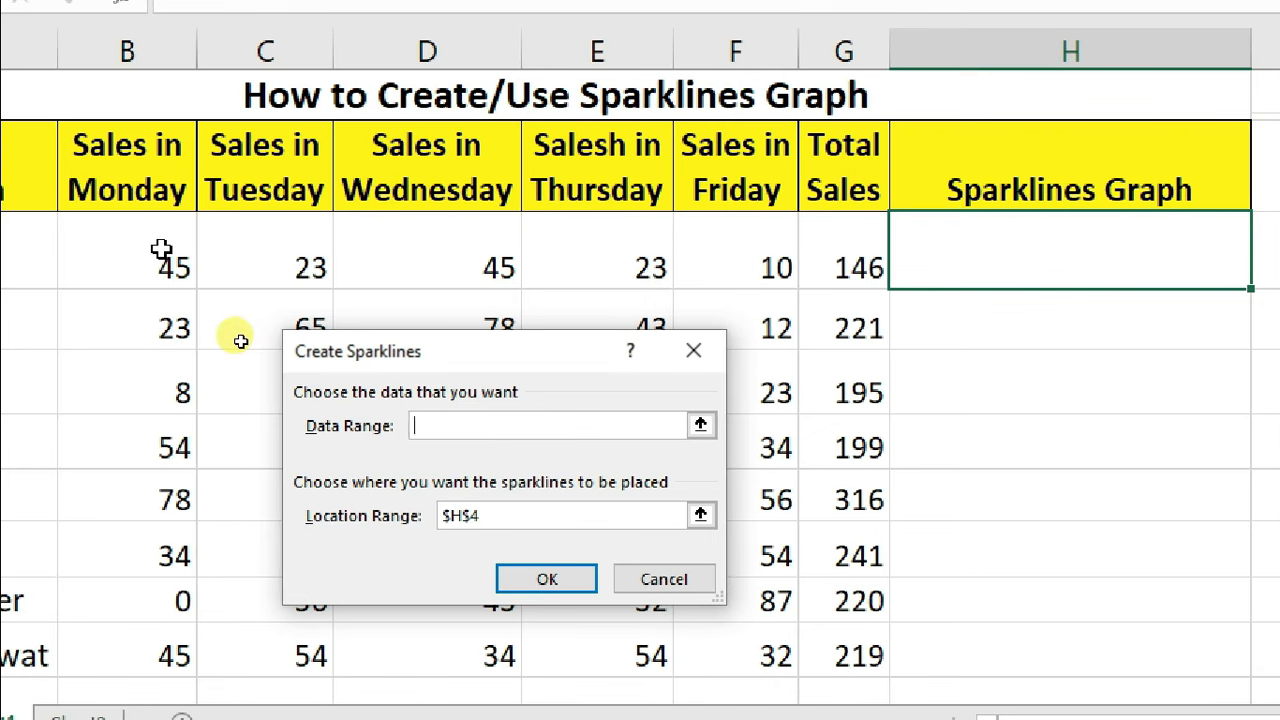
mouse_move(161, 249)
left_mouse_down()
mouse_move(691, 260)
mouse_move(815, 246)
left_mouse_up()
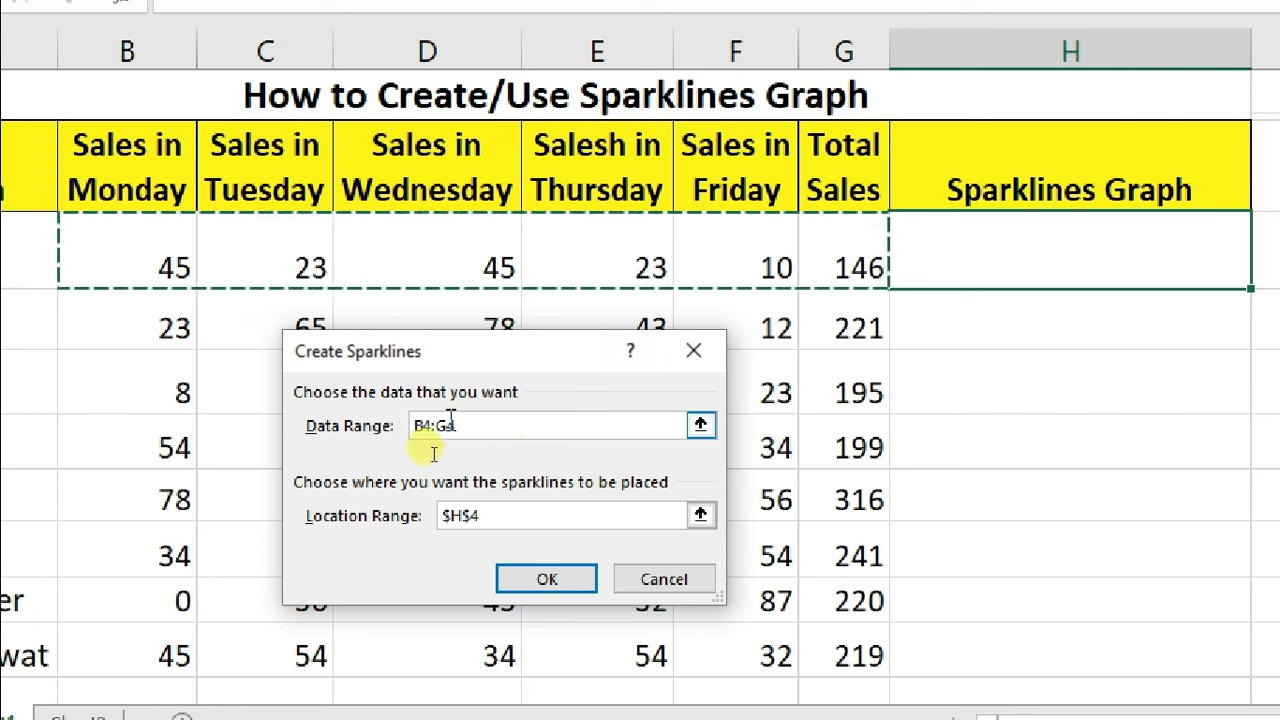
left_click(538, 579)
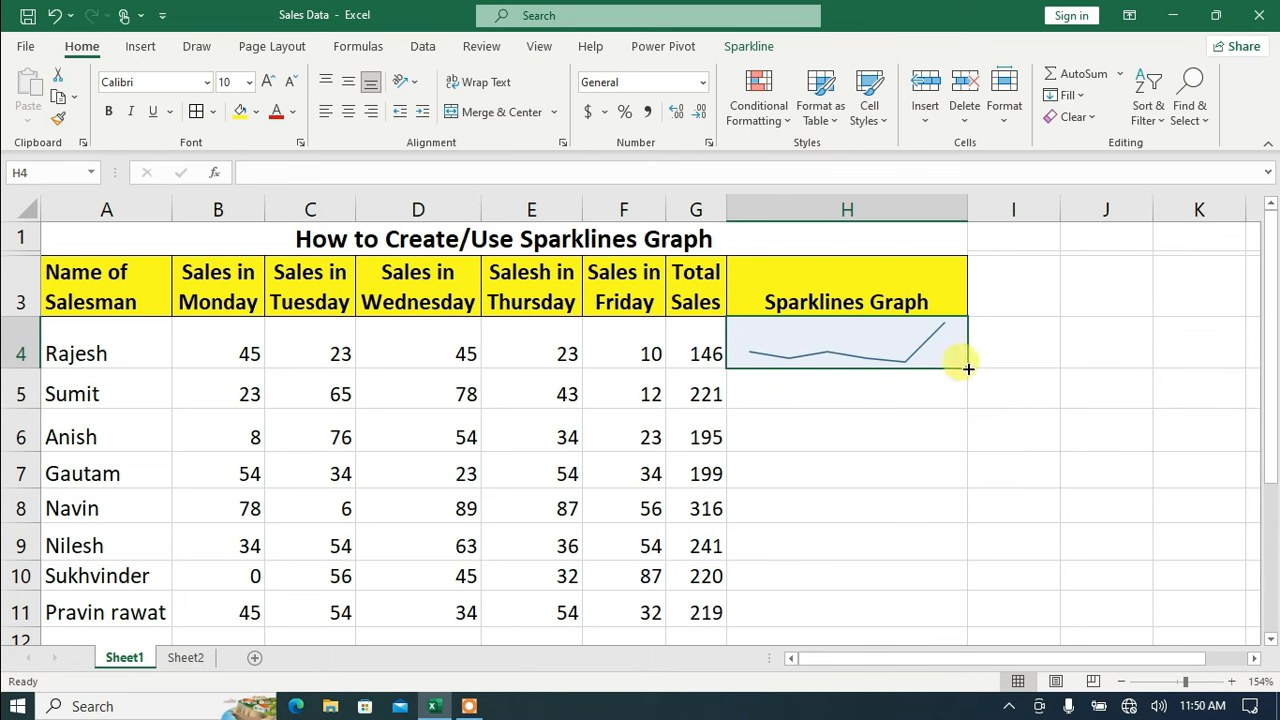
- Fill the H4 sparkline down through H11 so every salesman's row has a line sparkline
left_click_drag(968, 369, 937, 609)
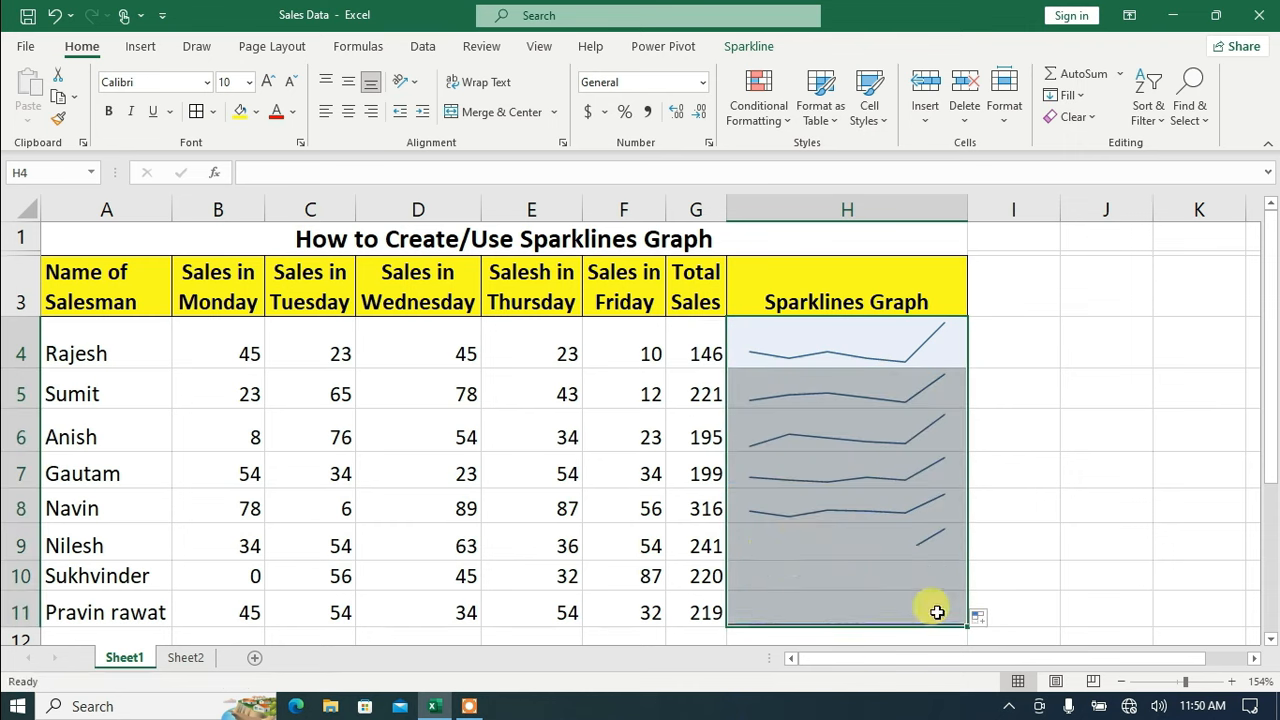
left_click(809, 512)
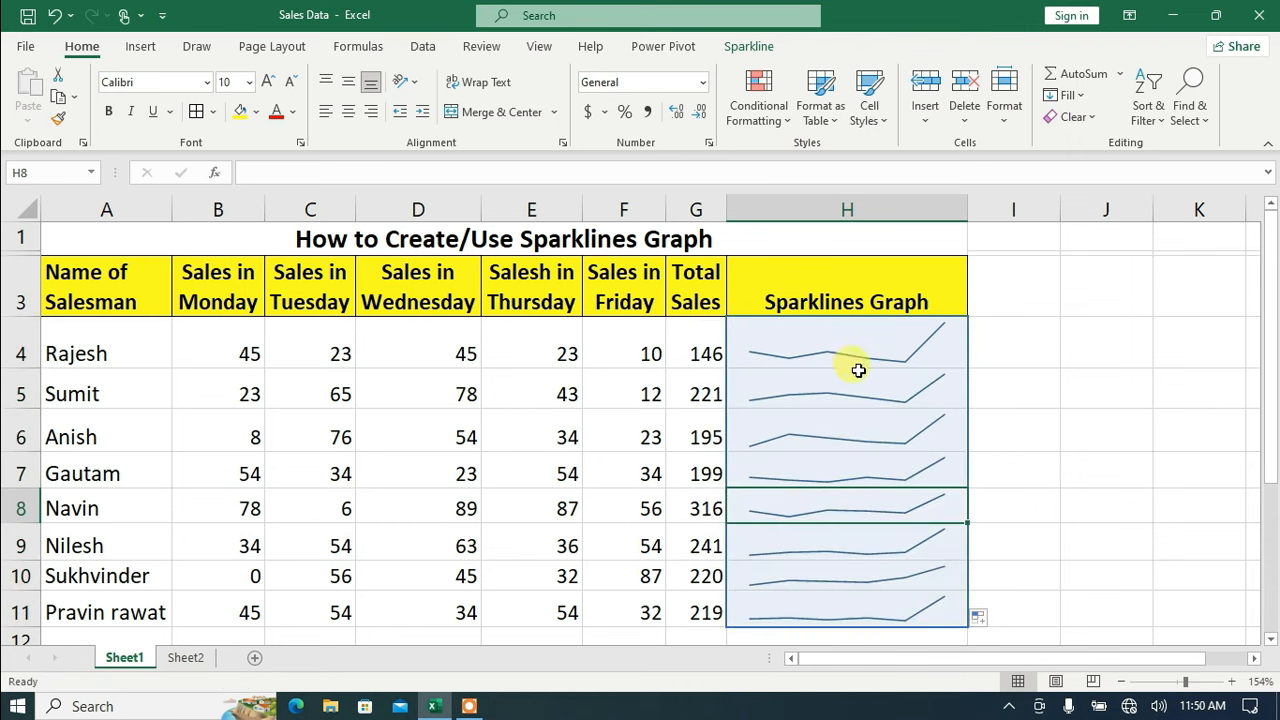
left_click(825, 585)
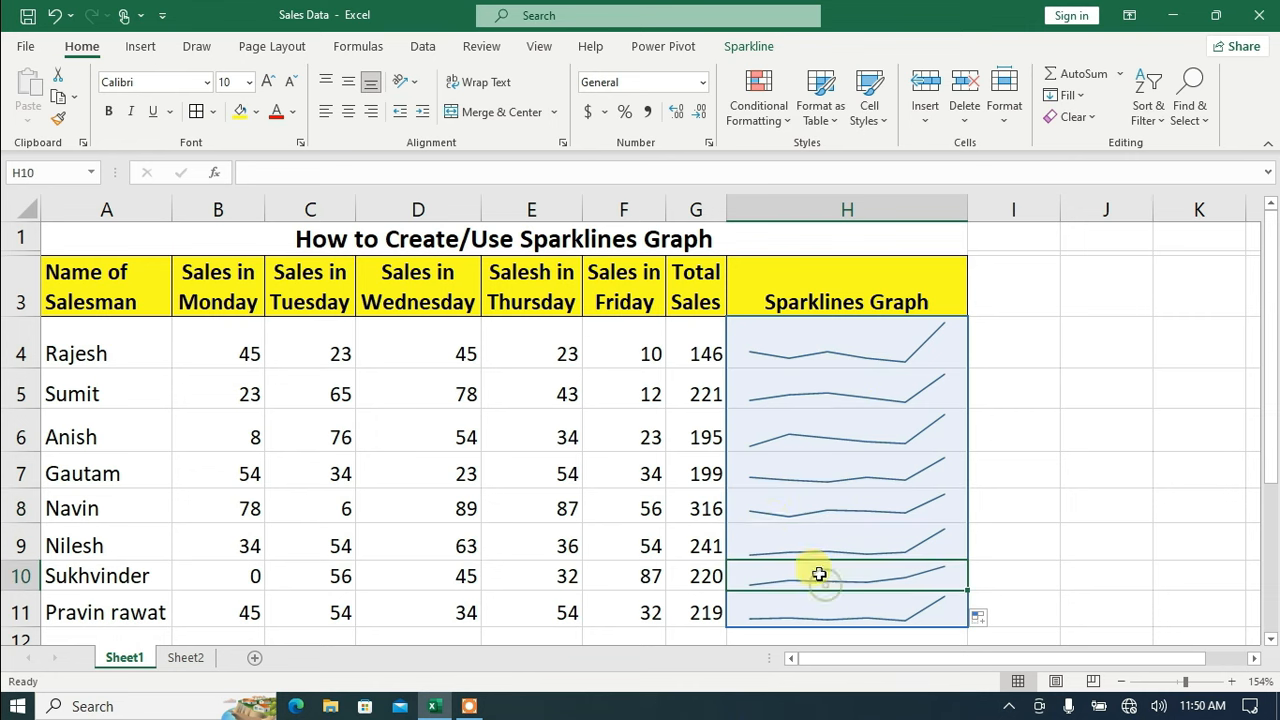
left_click(825, 356)
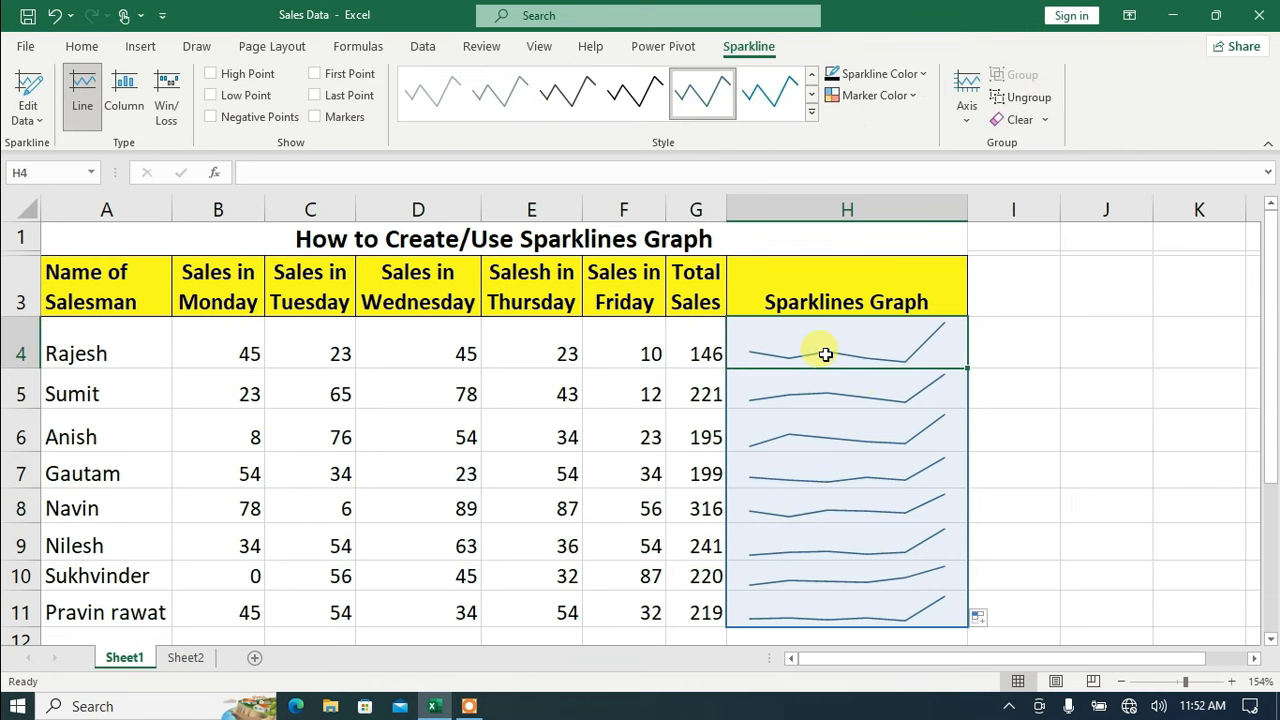
- Select the sparkline group in column H and examine its Edit Data options
left_click(1038, 389)
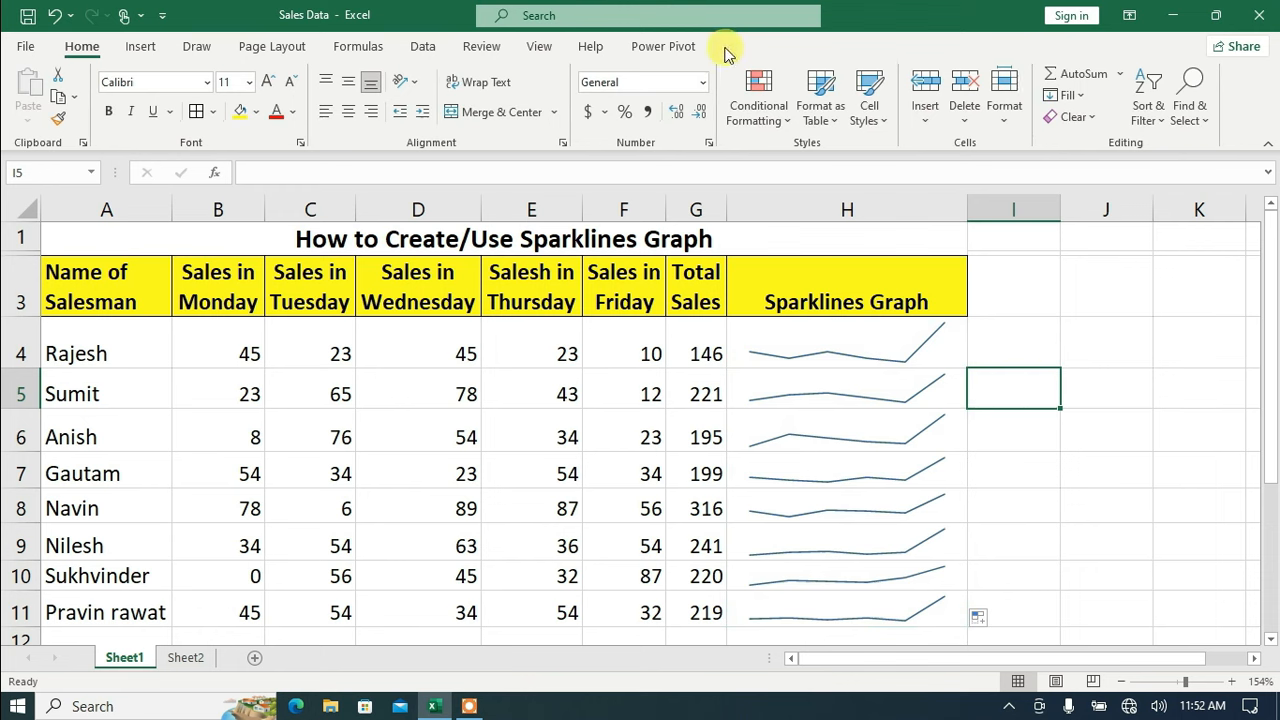
left_click(837, 355)
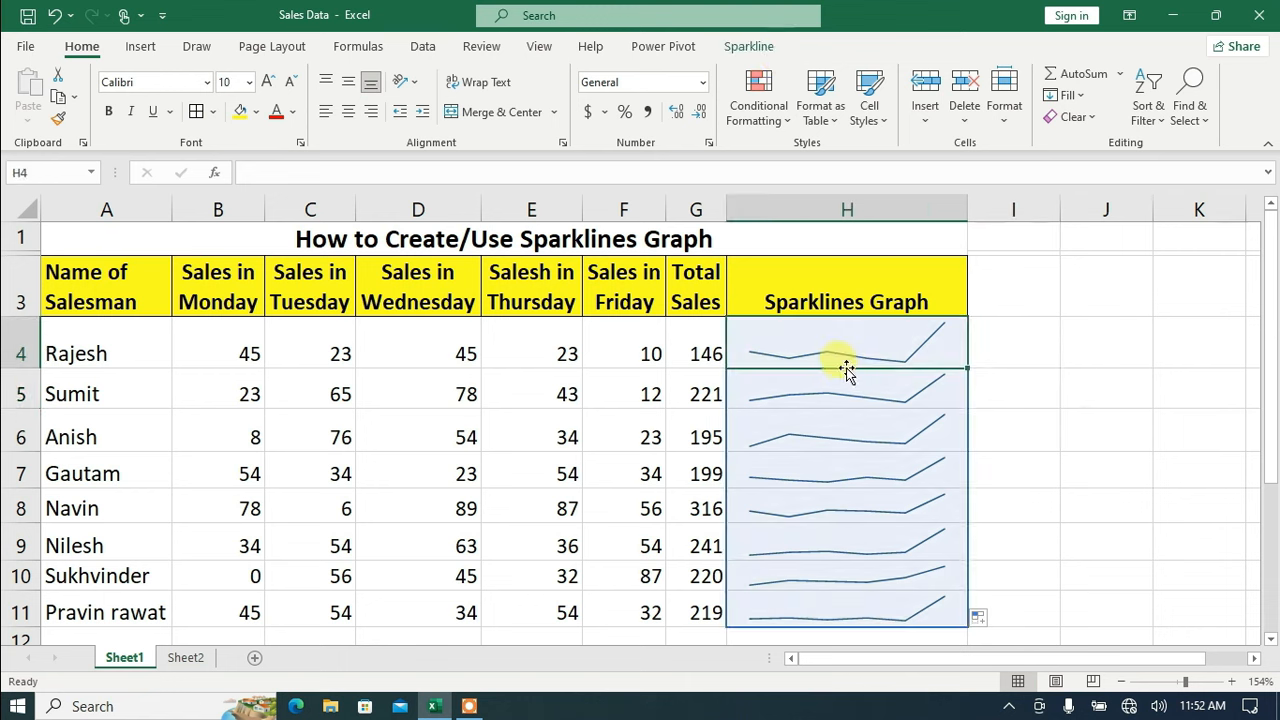
left_click(851, 400)
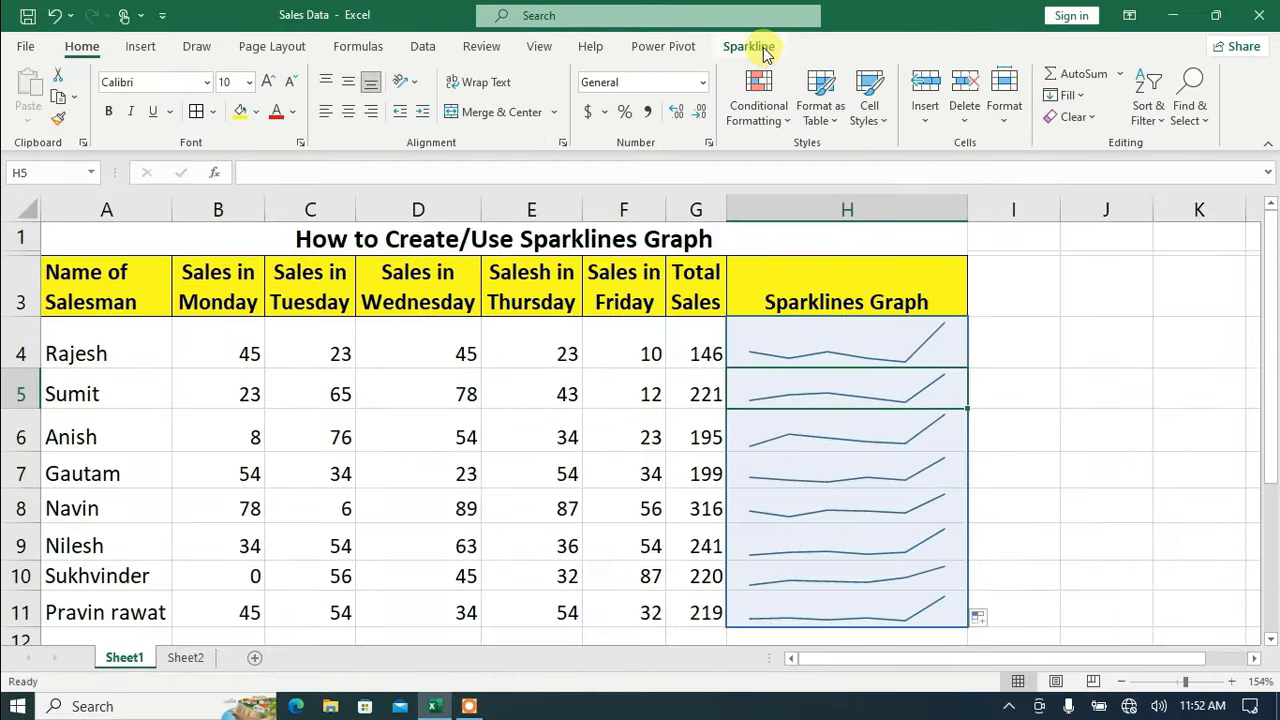
left_click(762, 62)
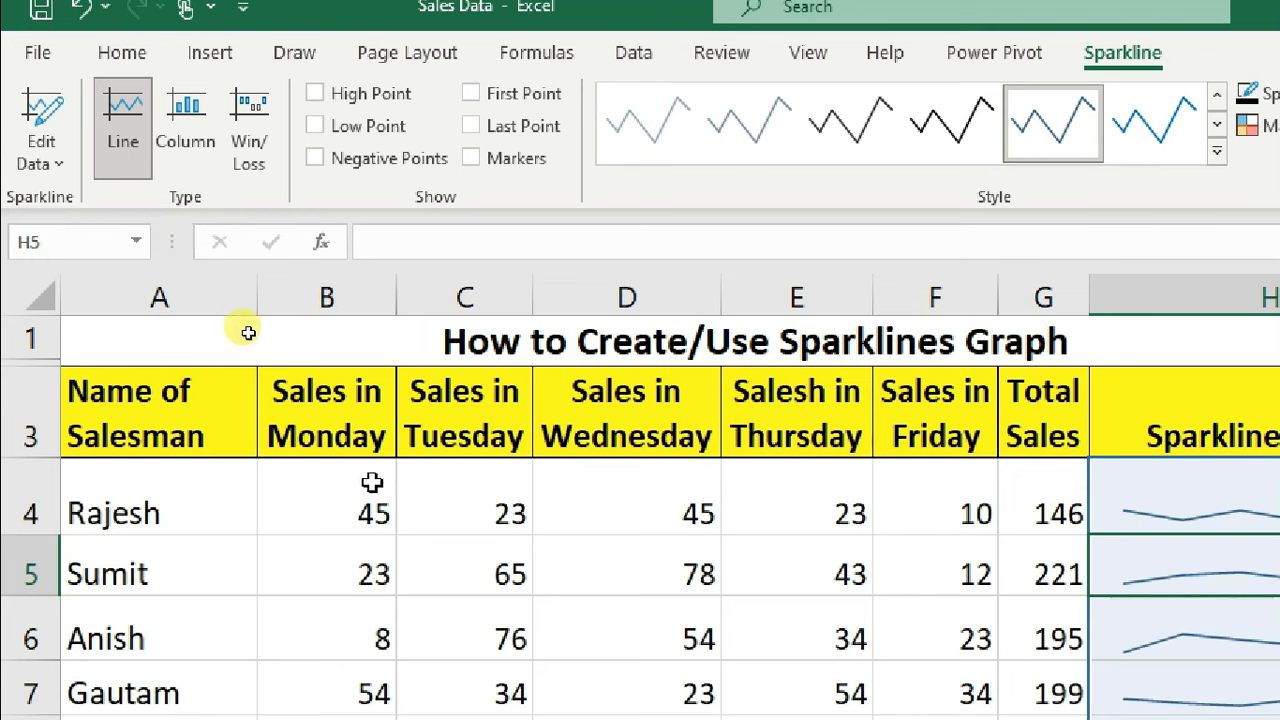
left_click(62, 158)
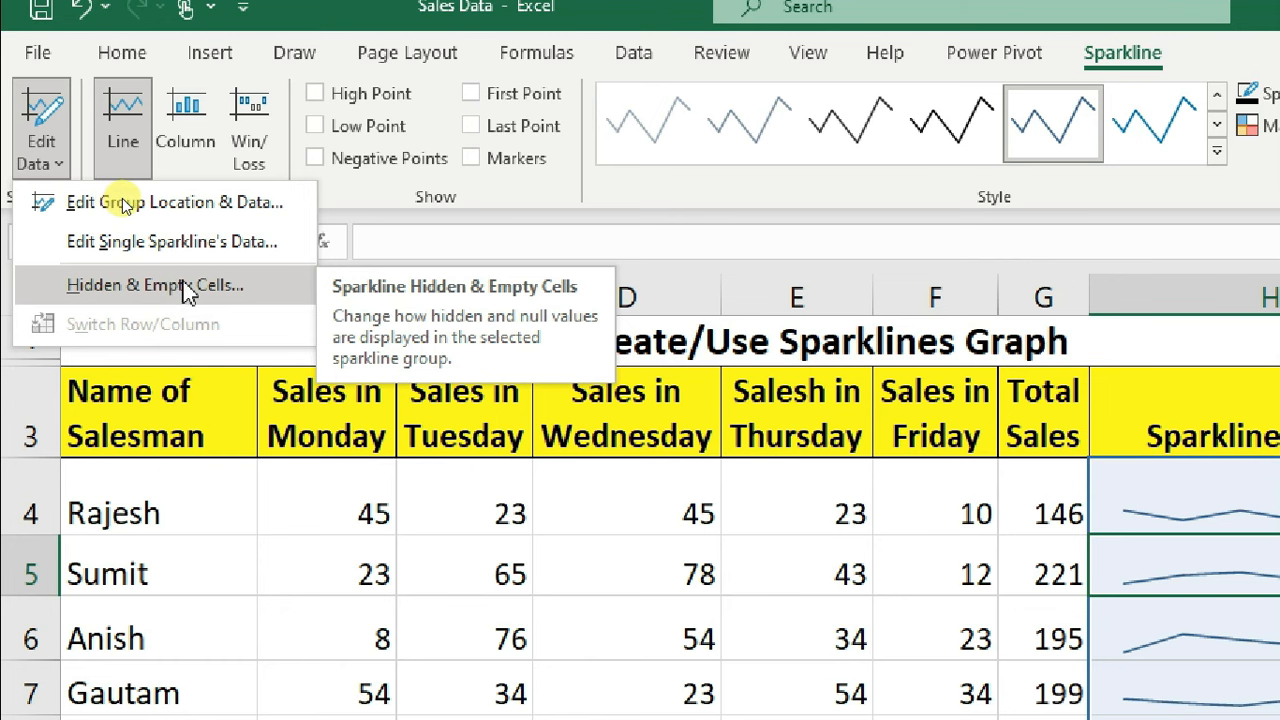
left_click(121, 142)
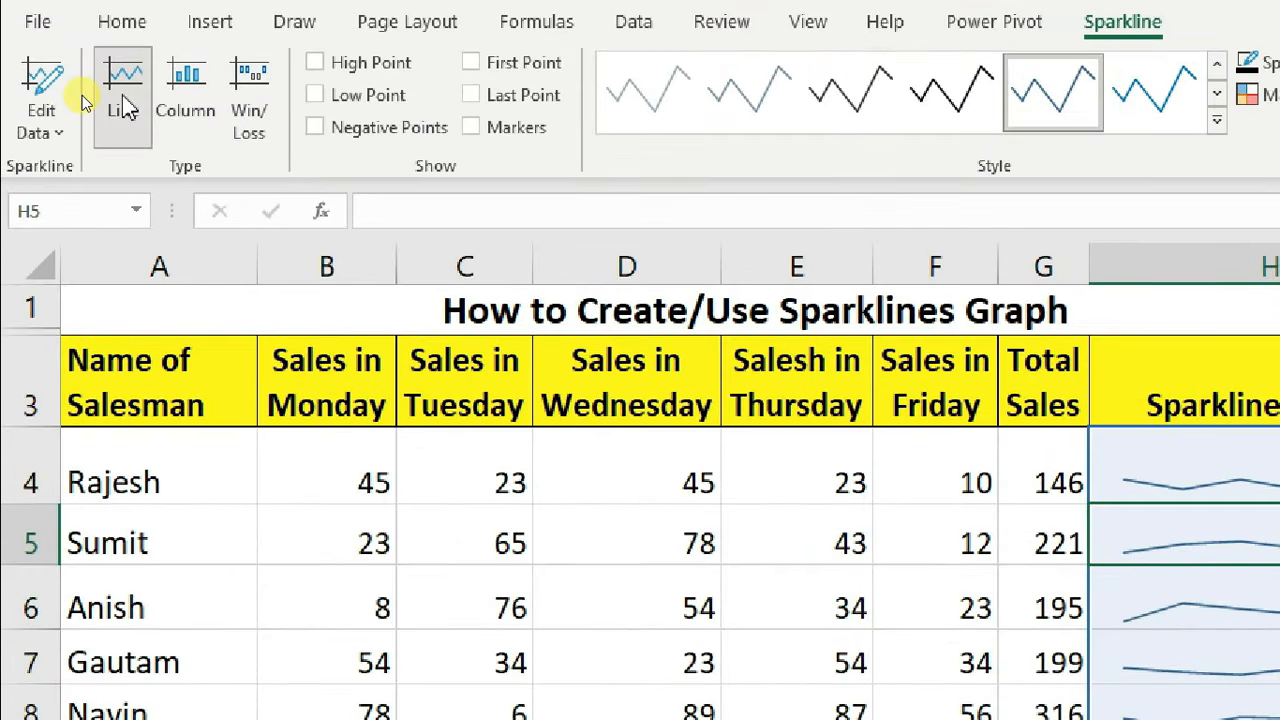
- Try the Column and Win/Loss types on the sparkline group
left_click(180, 110)
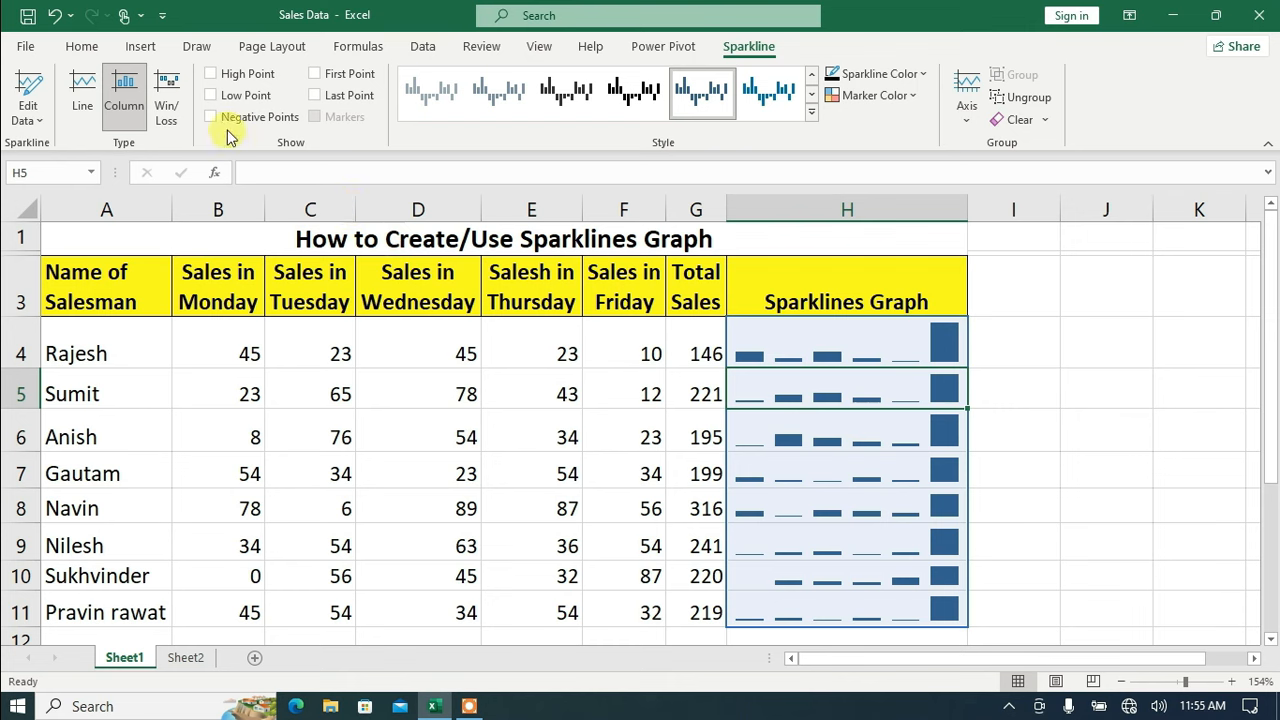
left_click(170, 112)
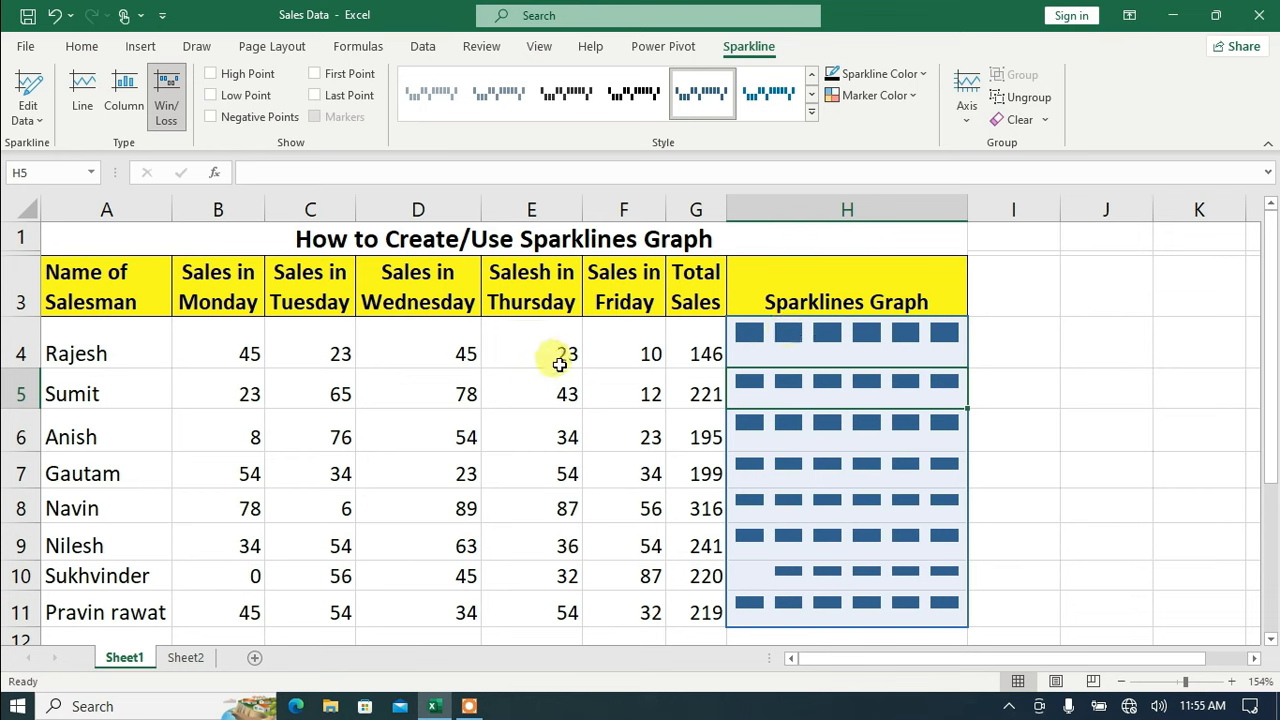
- Set the Thursday sales value in cell E4 to -5
left_click(522, 350)
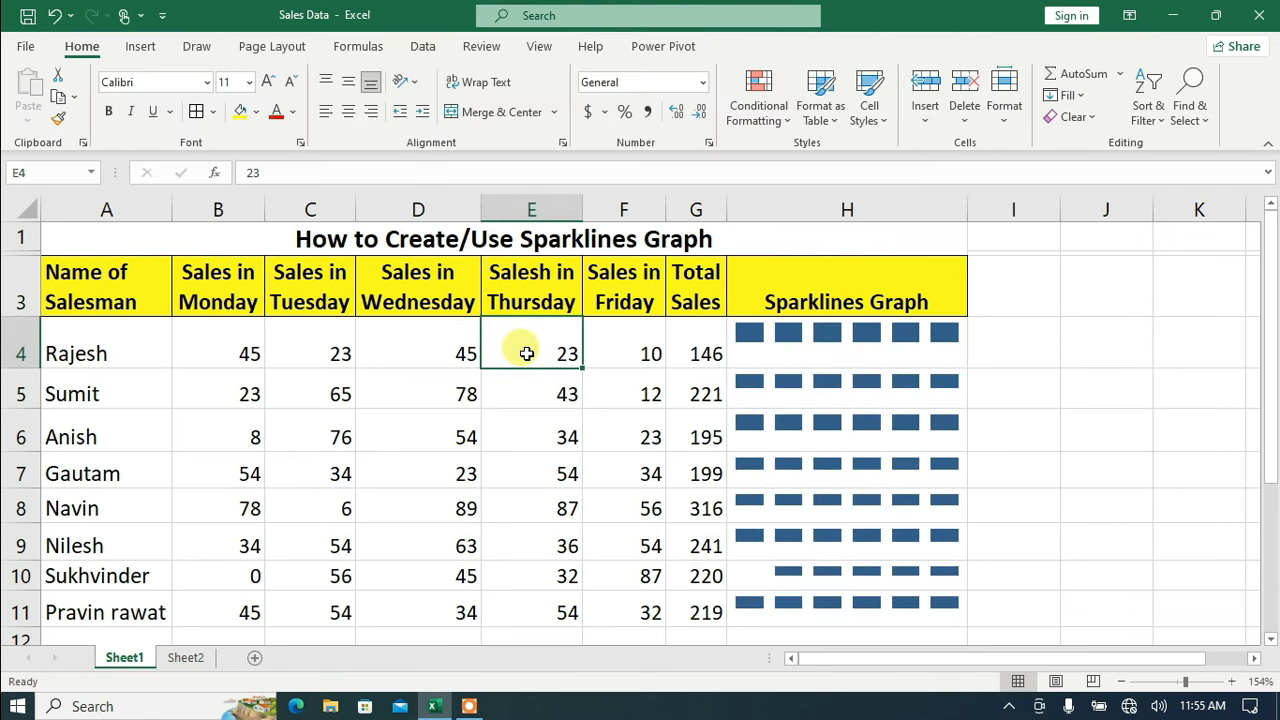
type("-5")
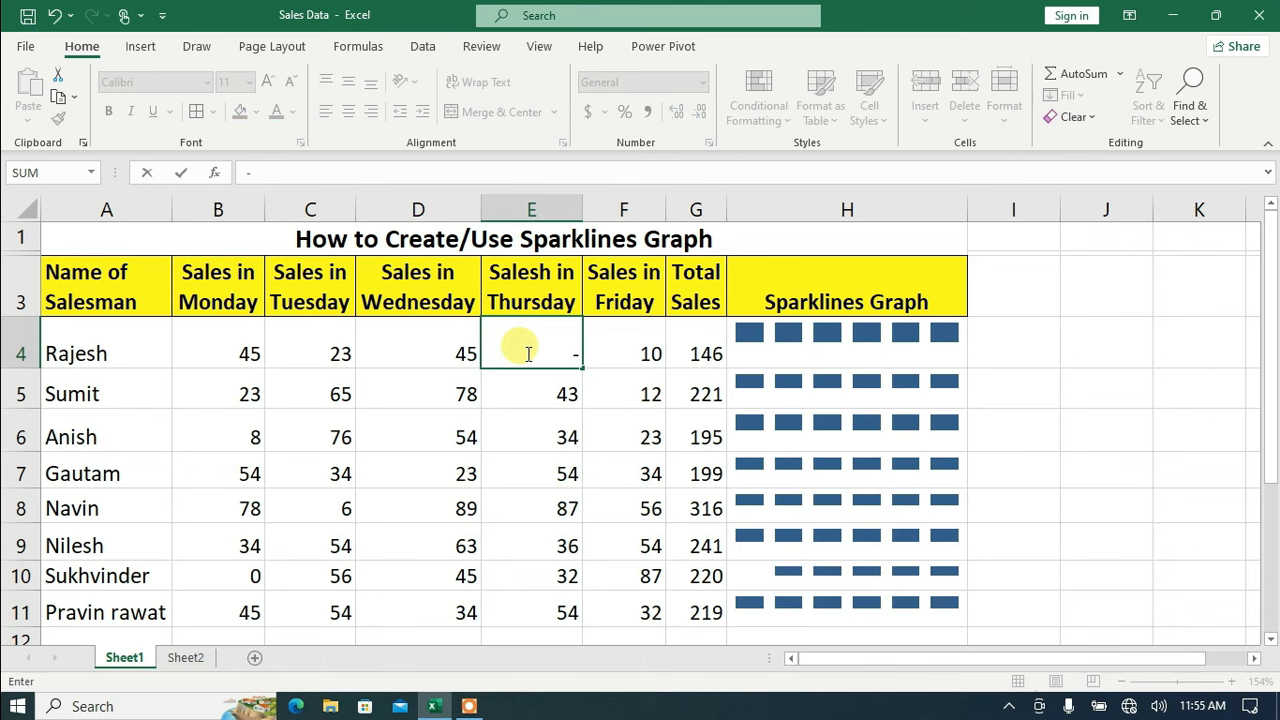
left_click(693, 354)
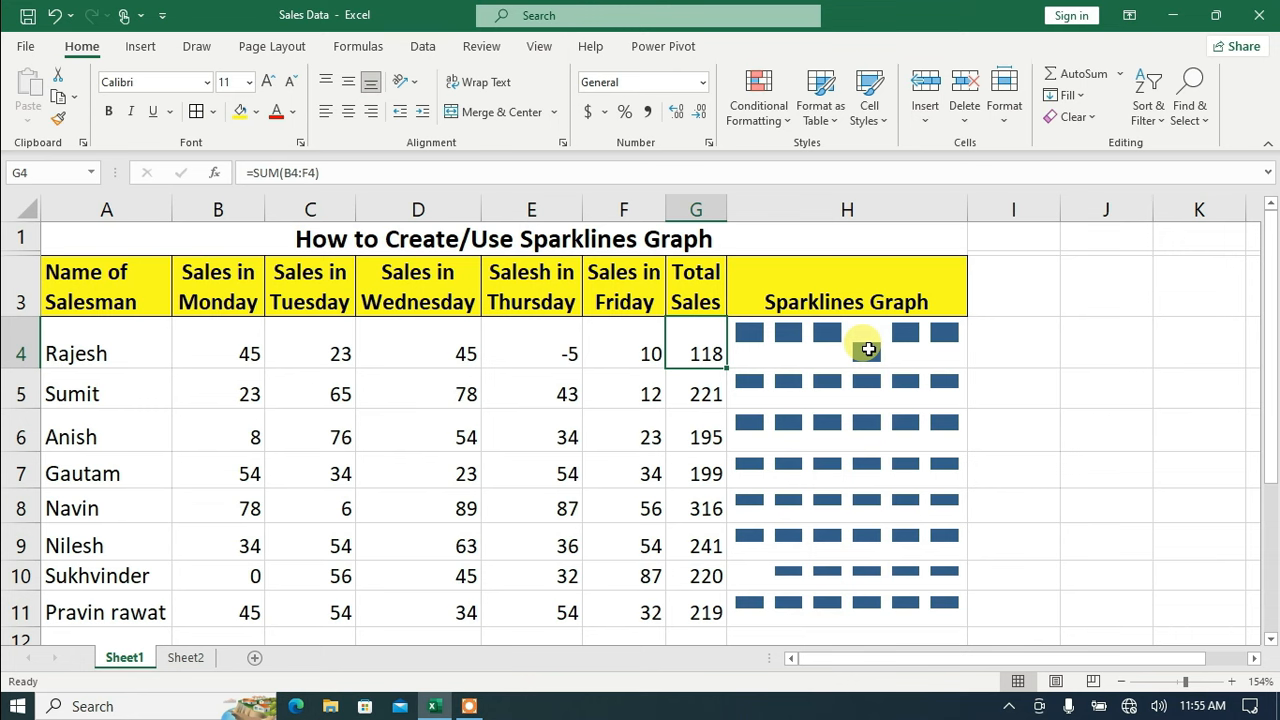
- Change the sparkline group in column H to the Line type
left_click(868, 349)
left_click(750, 47)
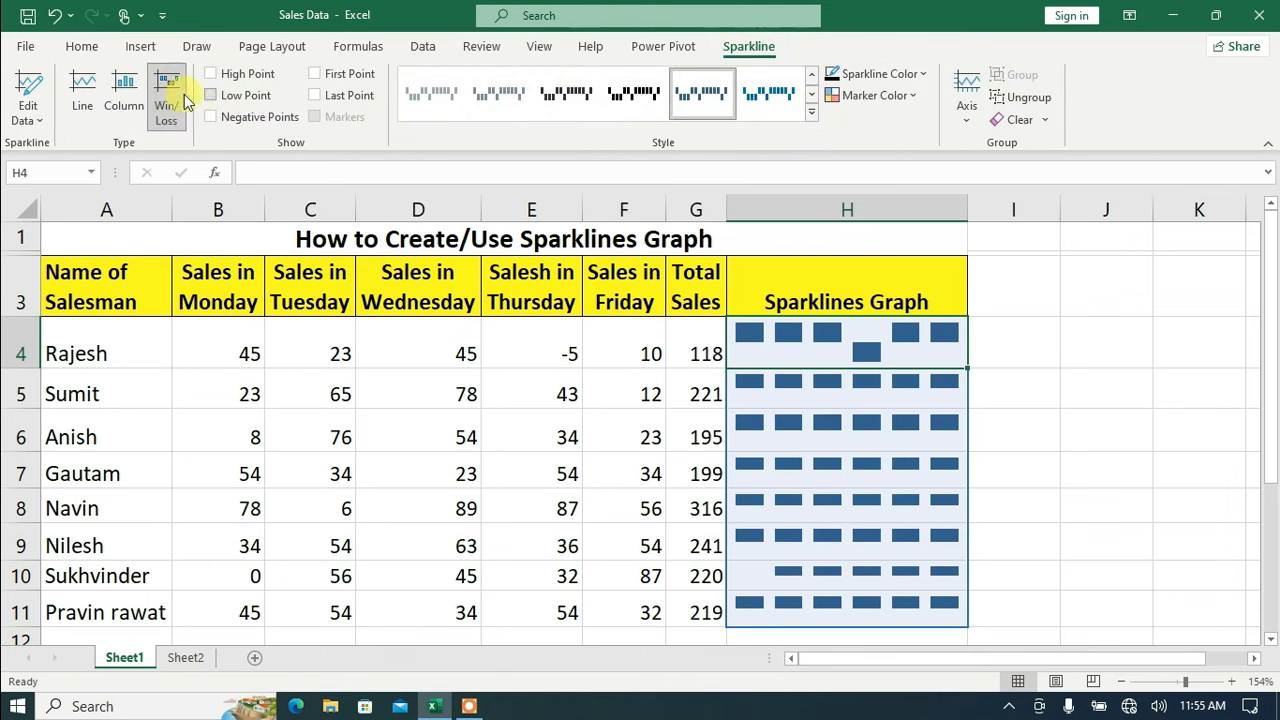
left_click(90, 97)
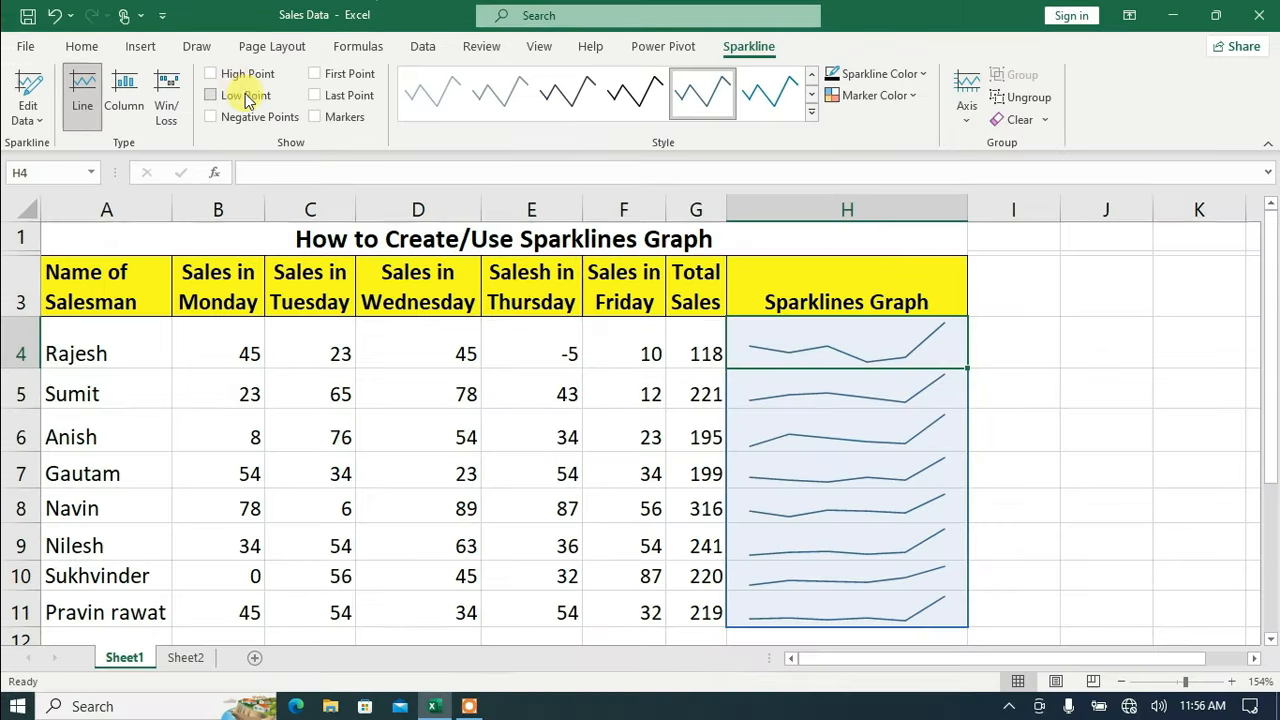
- Try the High Point and Low Point highlights on the sparklines, switching each one off again
left_click(210, 74)
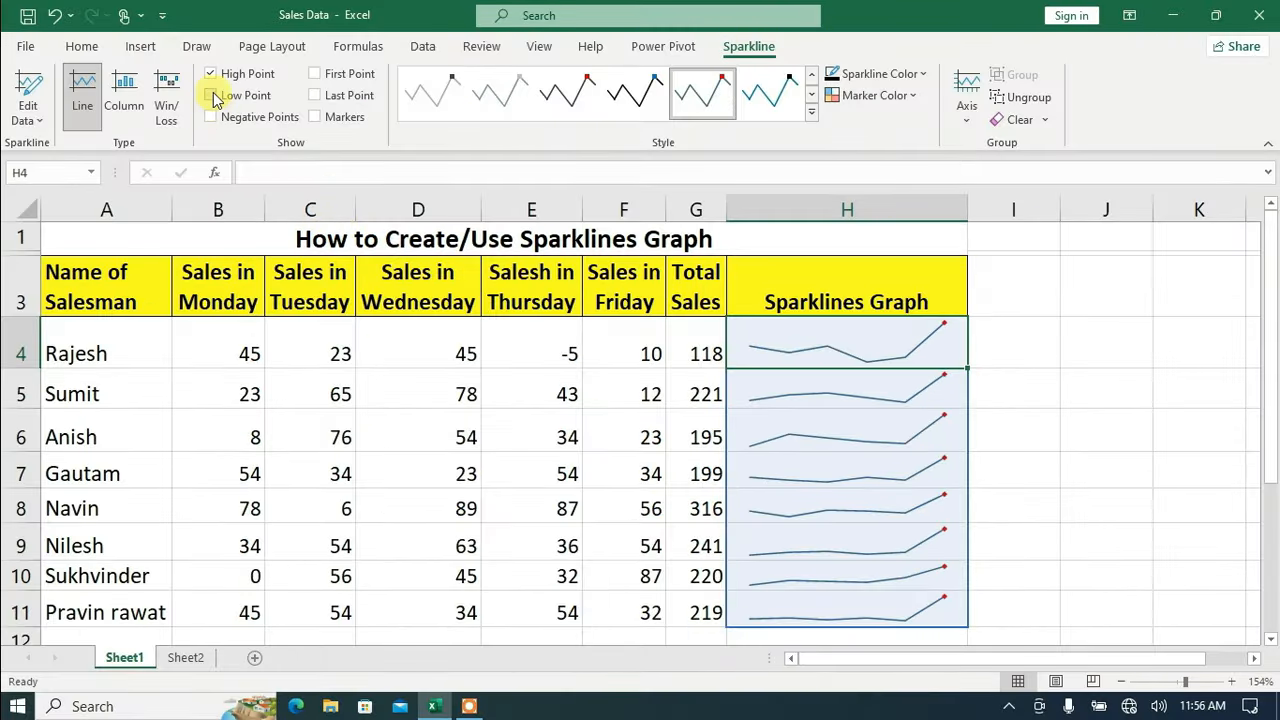
left_click(211, 74)
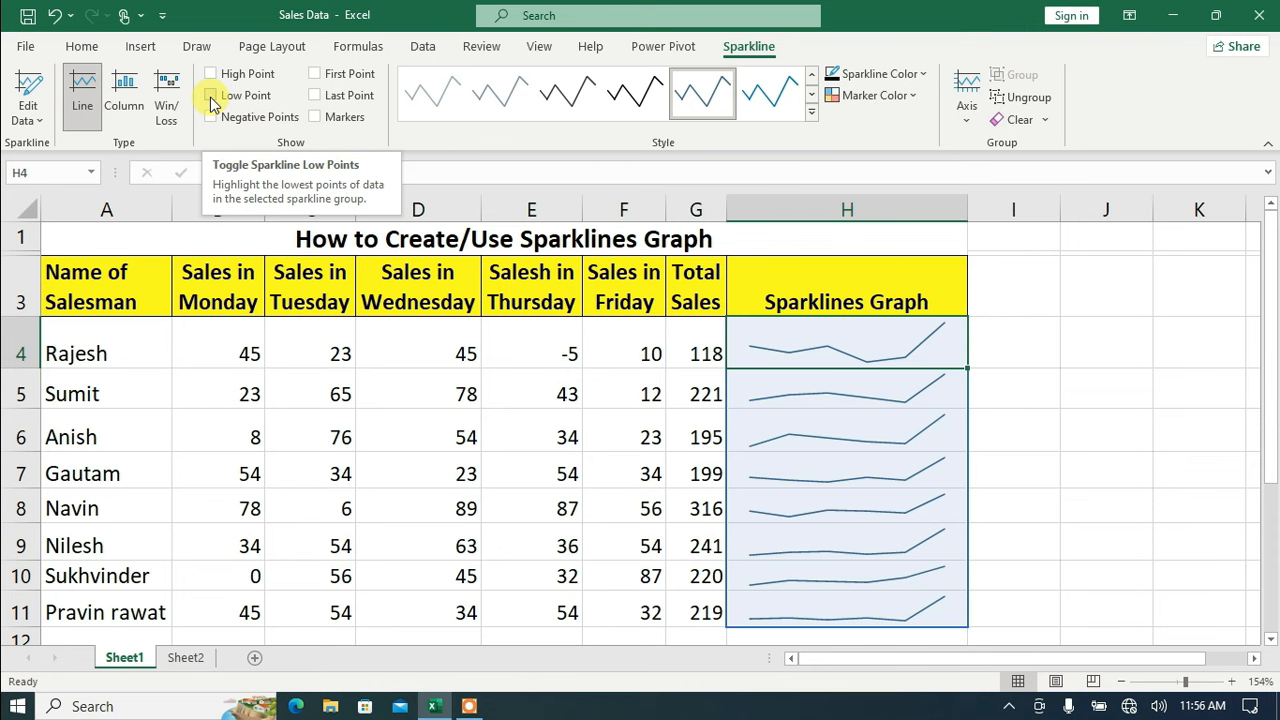
left_click(211, 96)
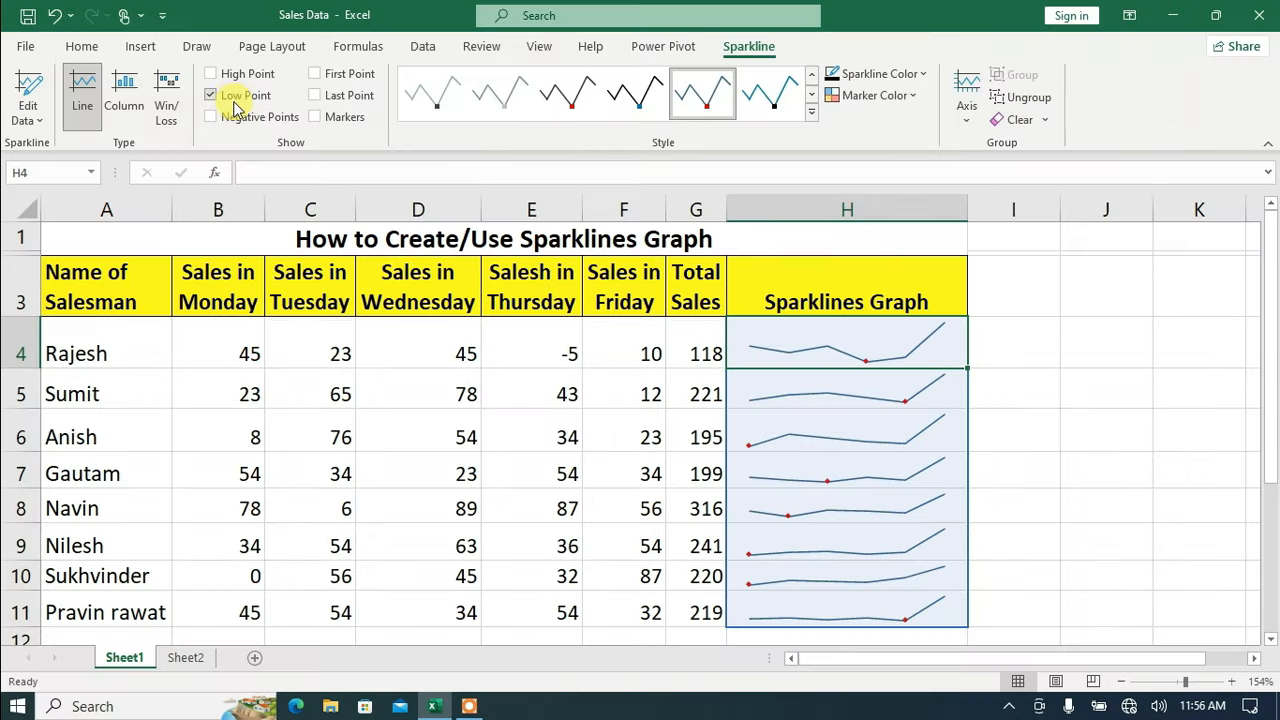
left_click(234, 98)
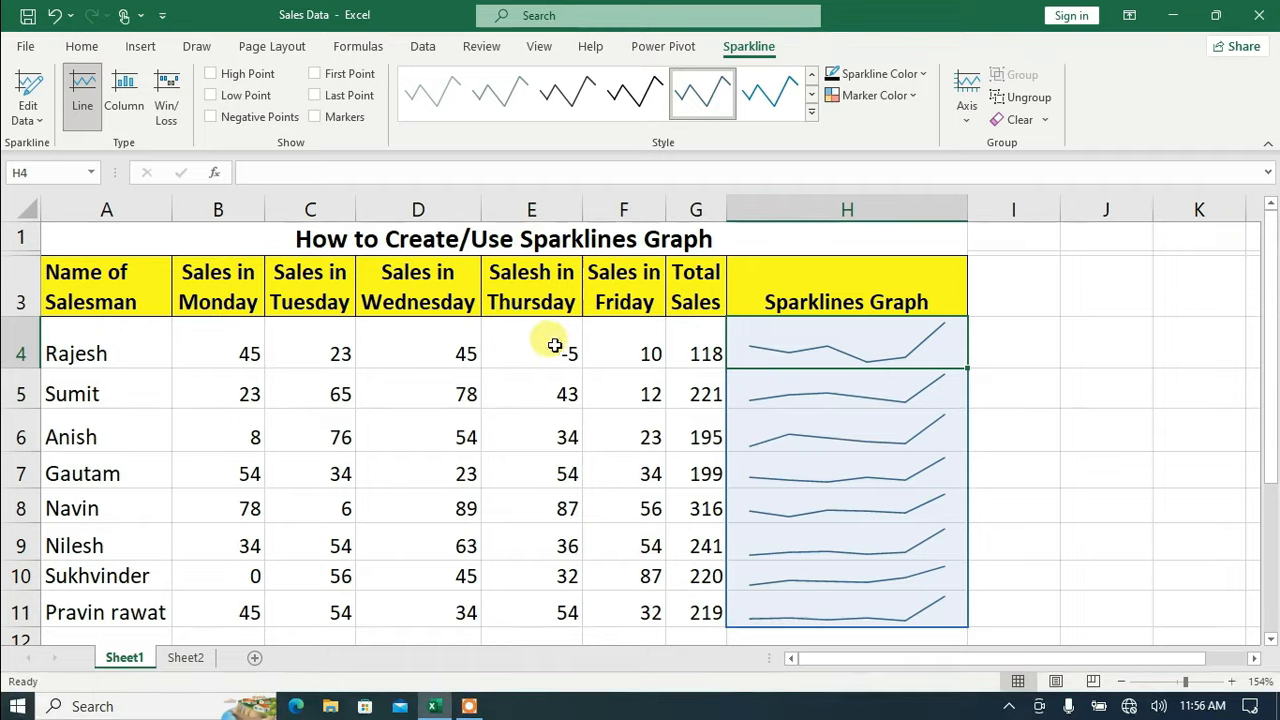
- Try the Negative Points, First Point and Last Point highlights on the sparklines, and show only Markers instead
left_click(210, 117)
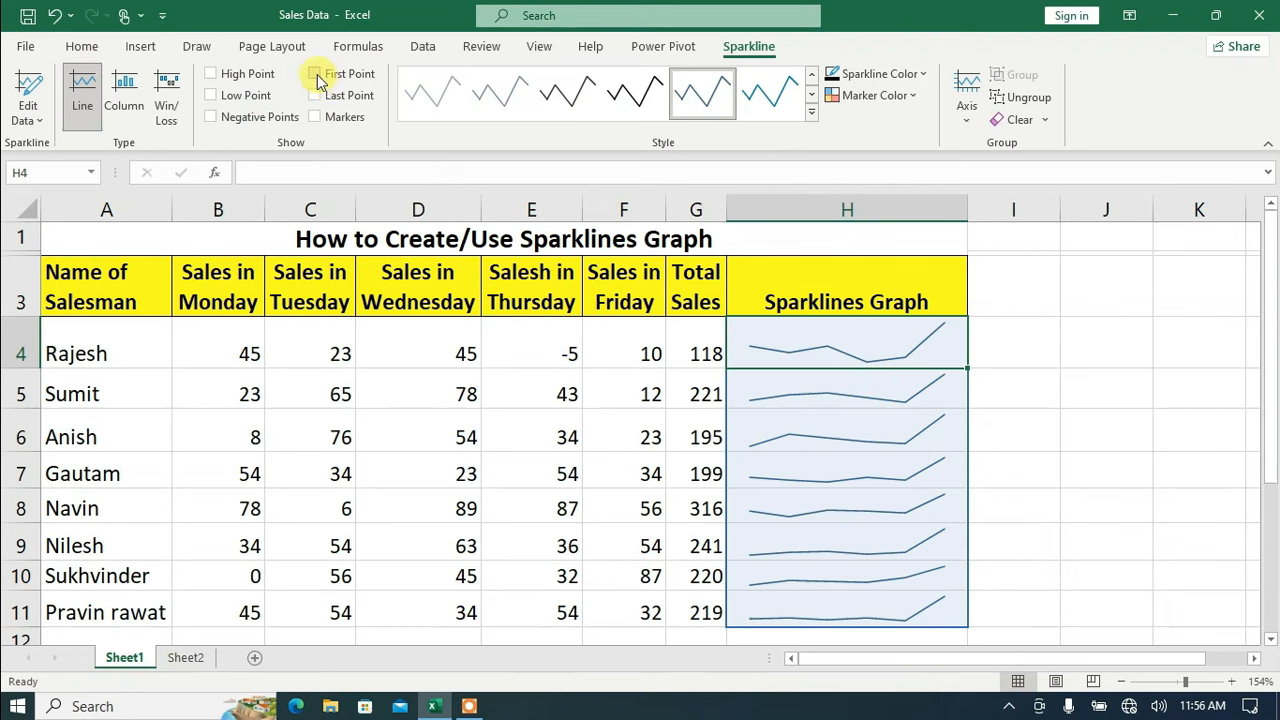
left_click(317, 74)
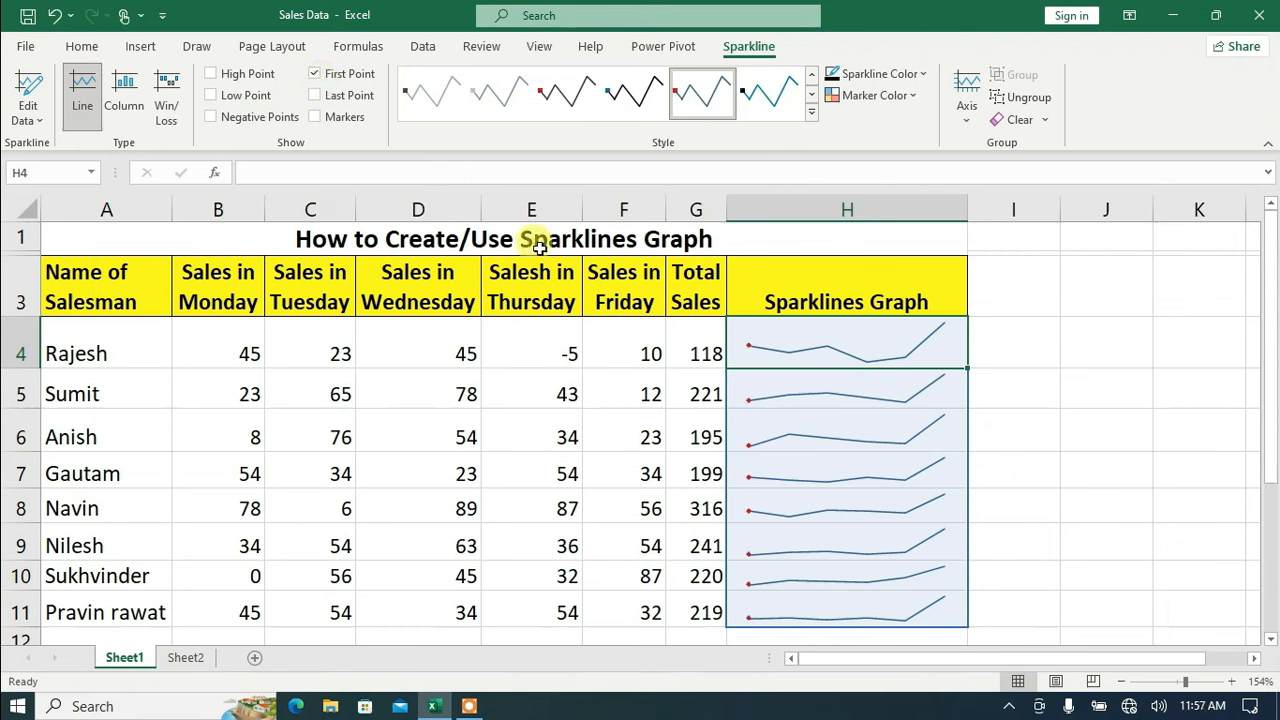
left_click(316, 74)
left_click(316, 95)
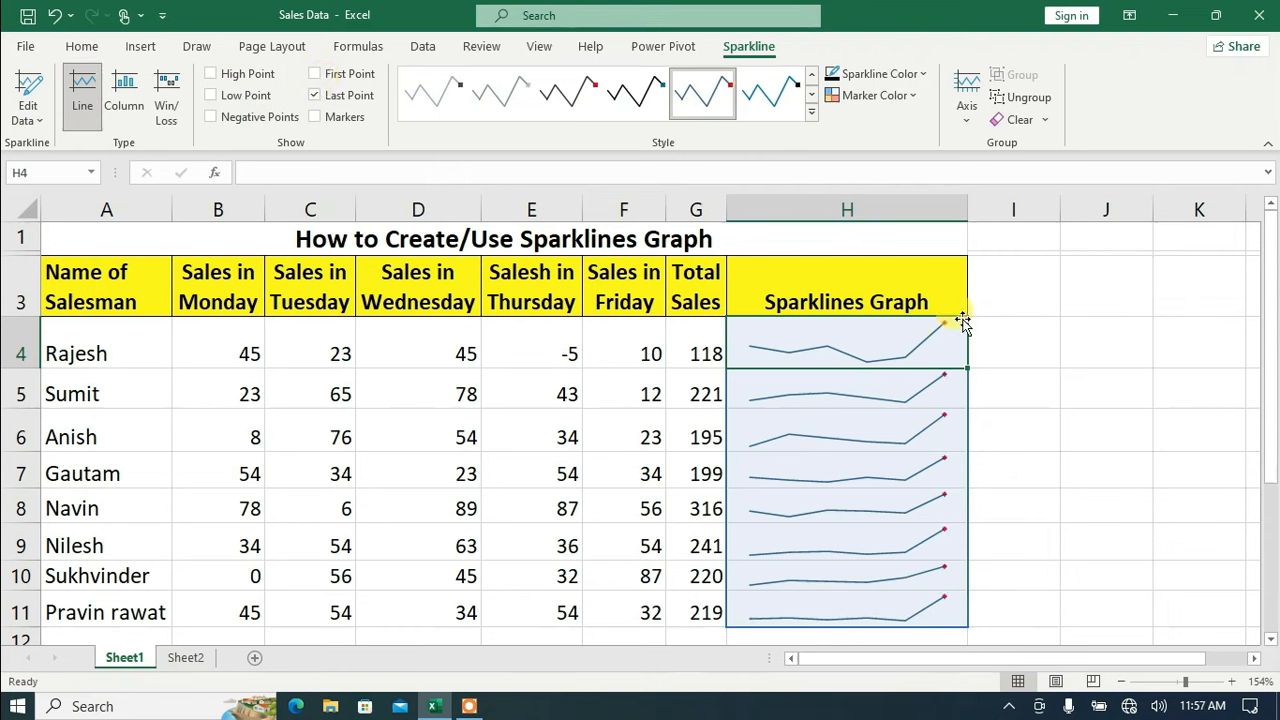
left_click(316, 95)
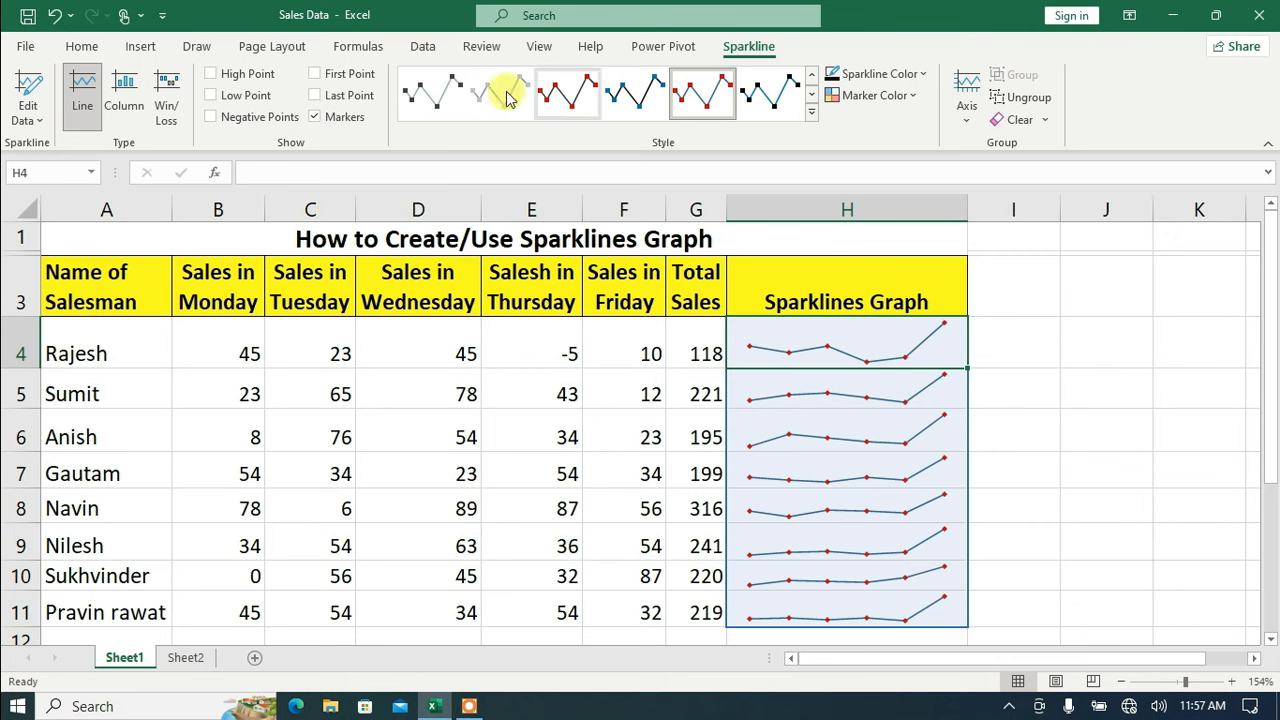
- Try the pale yellow style on the sparklines before applying the dark blue line style with orange markers
left_click(811, 112)
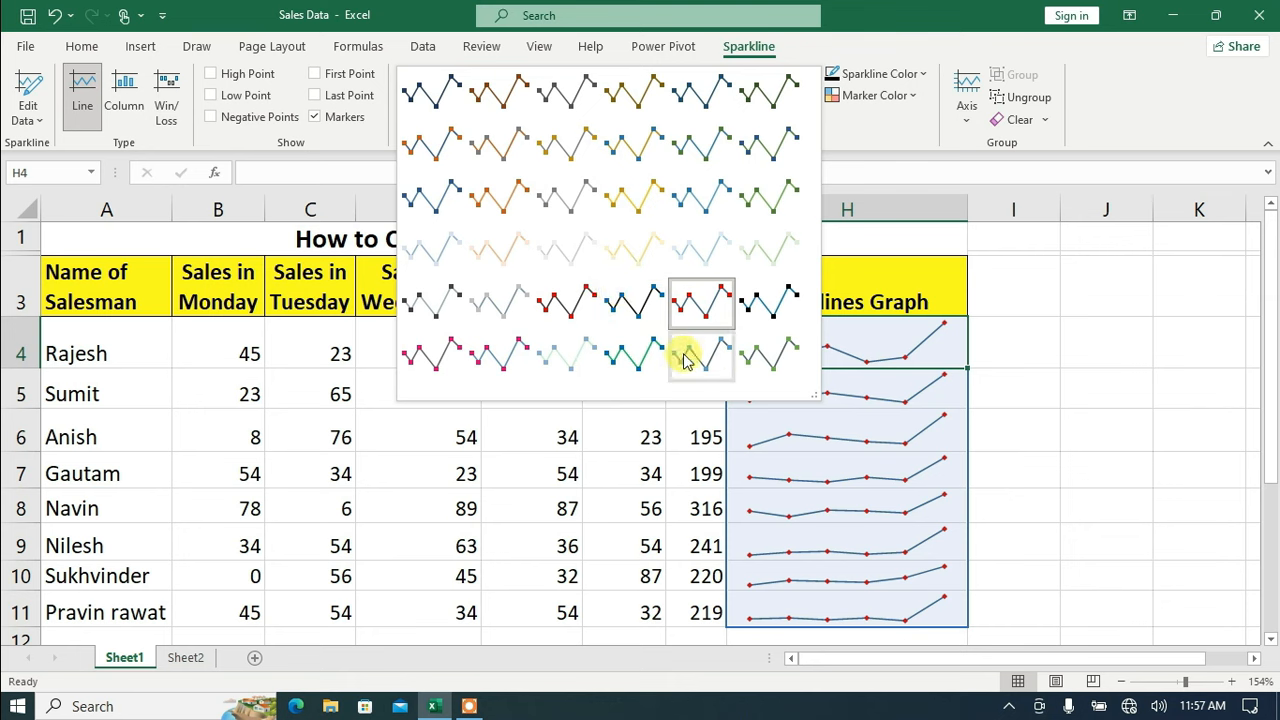
left_click(636, 250)
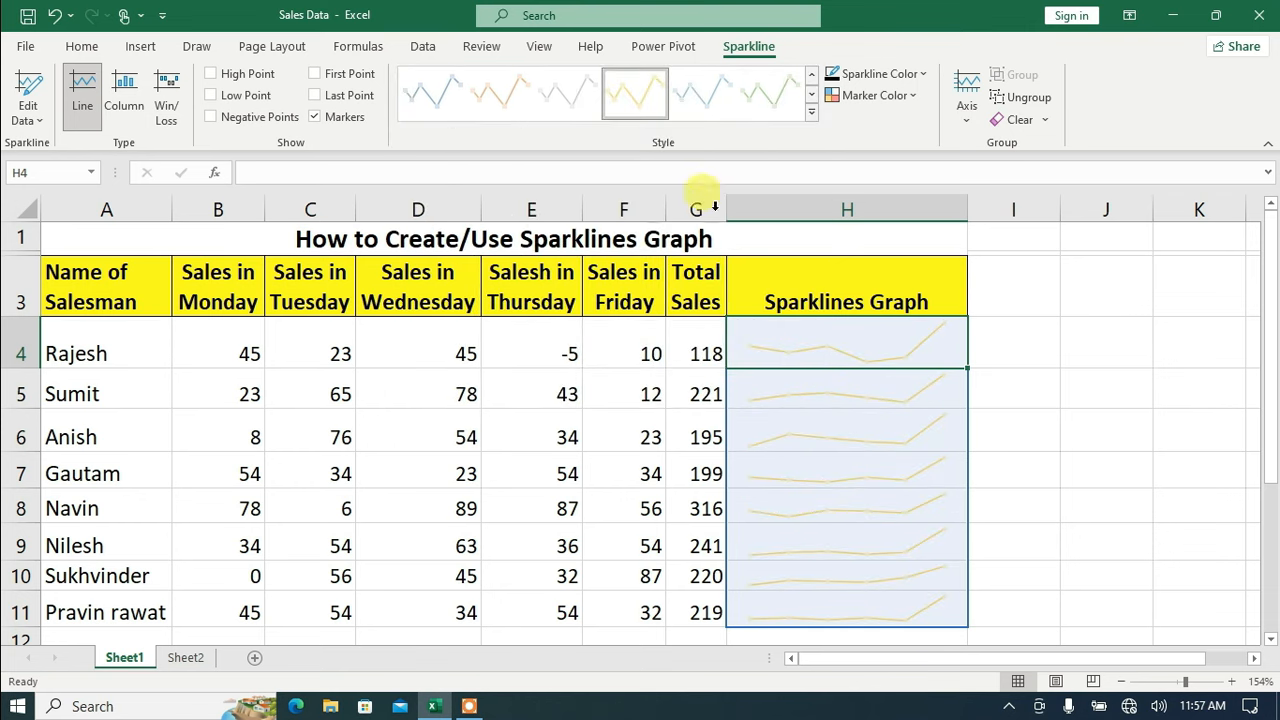
left_click(812, 112)
left_click(433, 95)
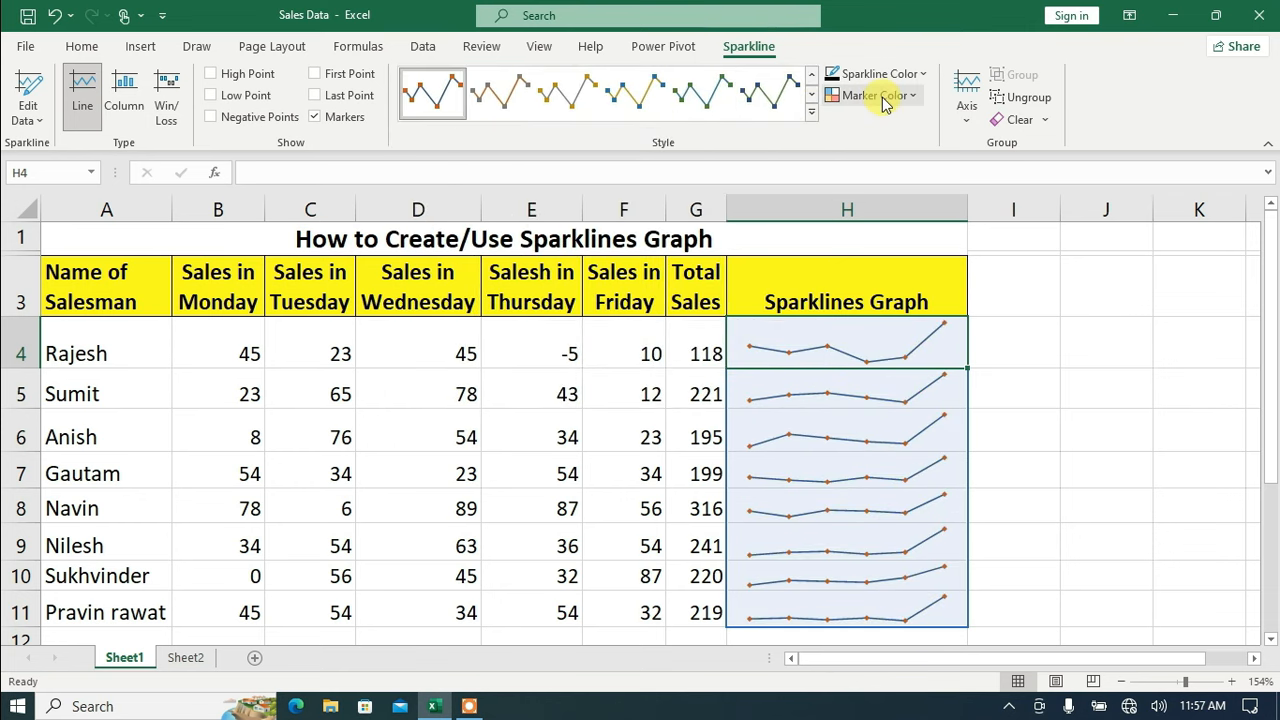
left_click(884, 100)
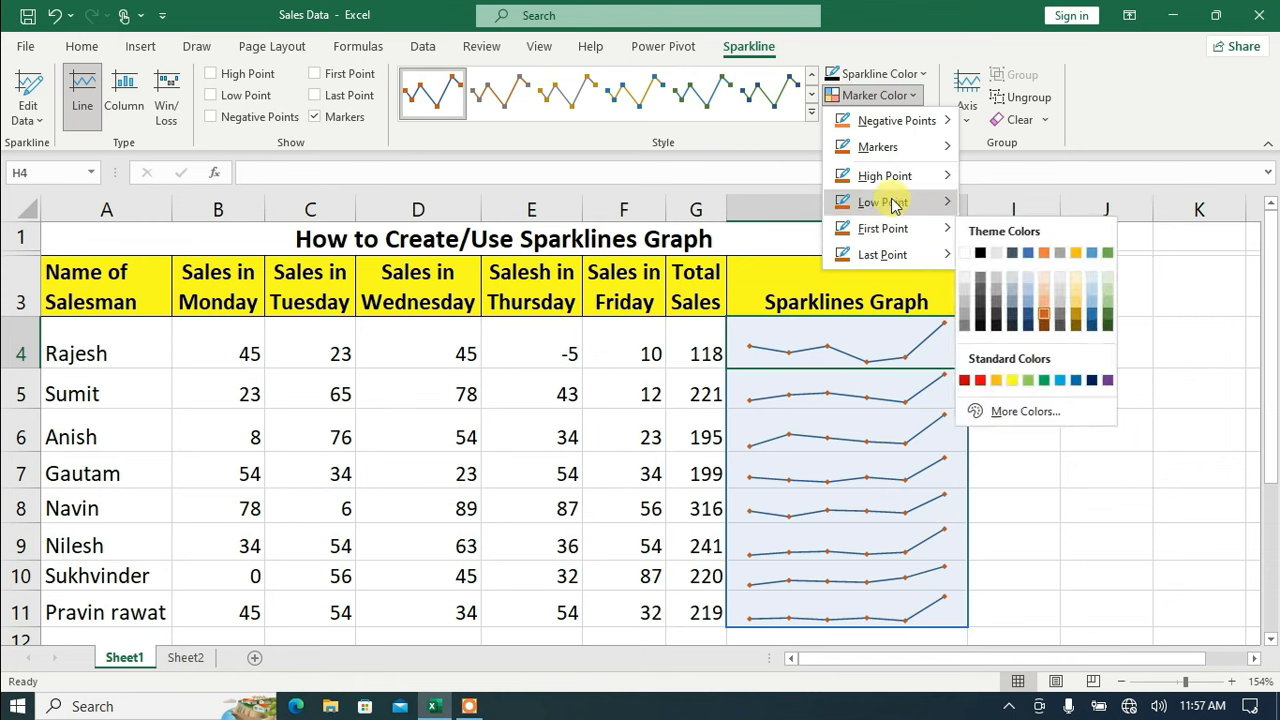
mouse_move(886, 205)
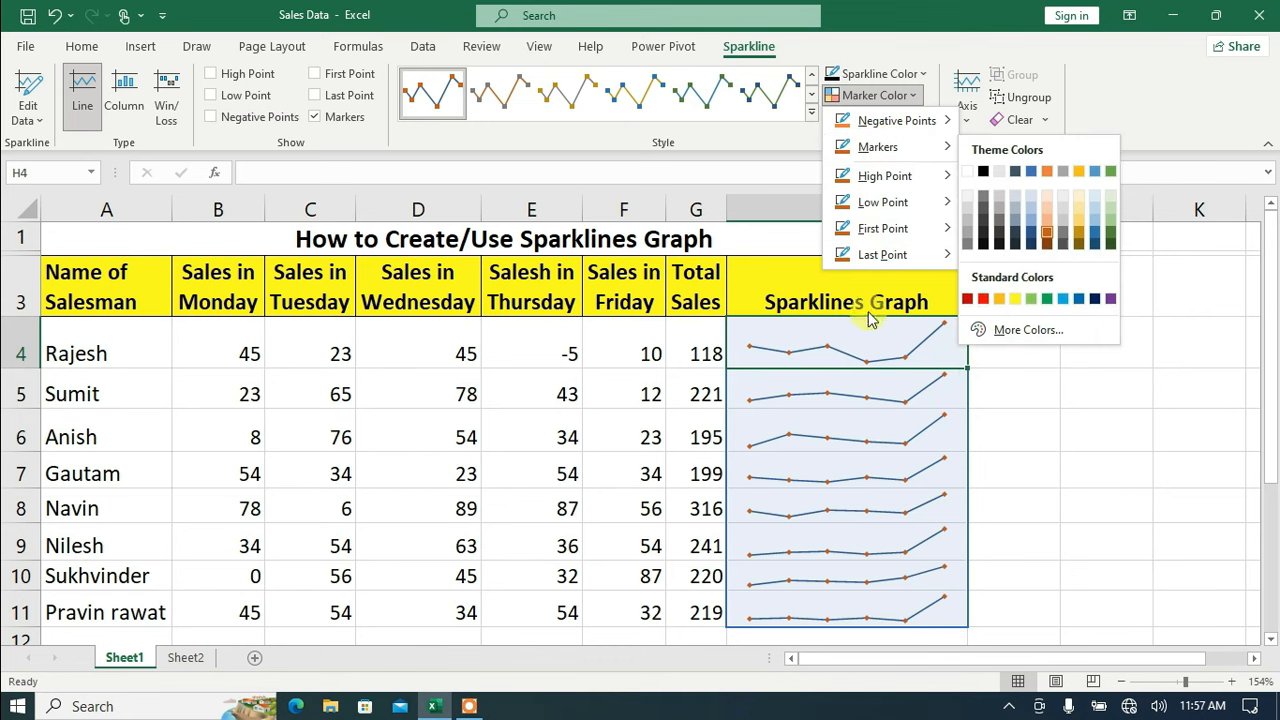
left_click(866, 96)
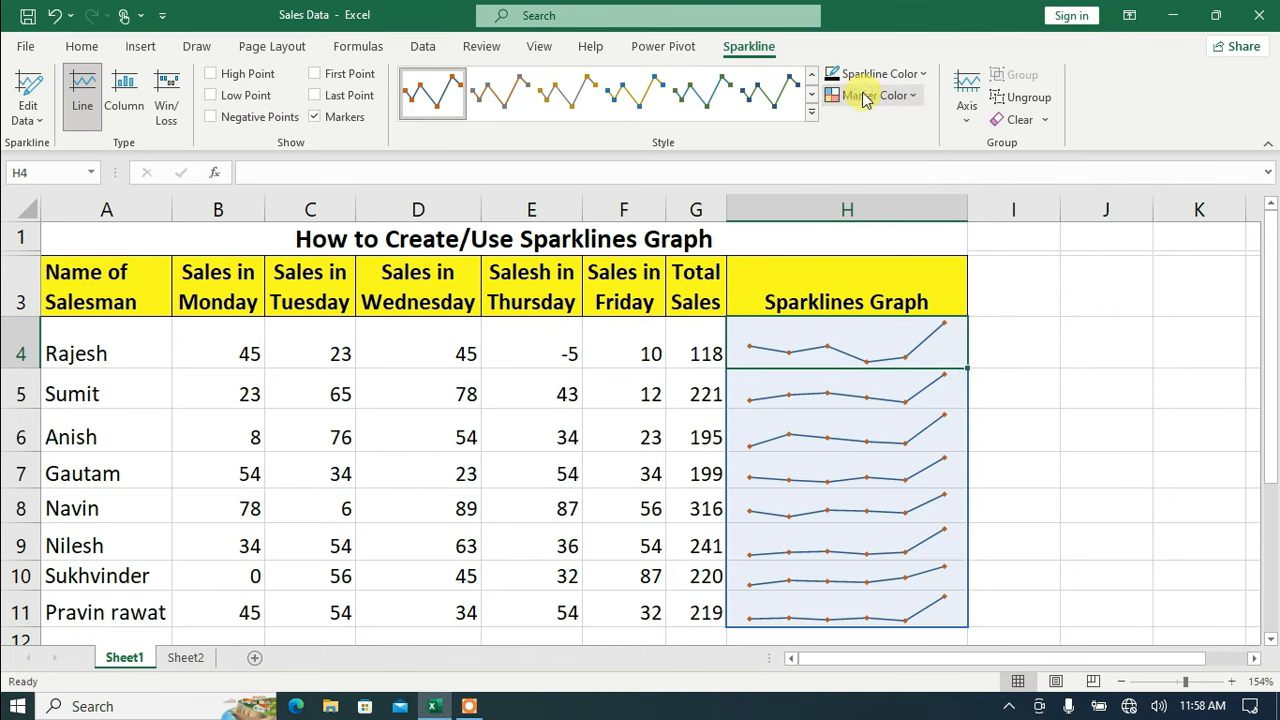
key("Down")
key("Down")
key("Down")
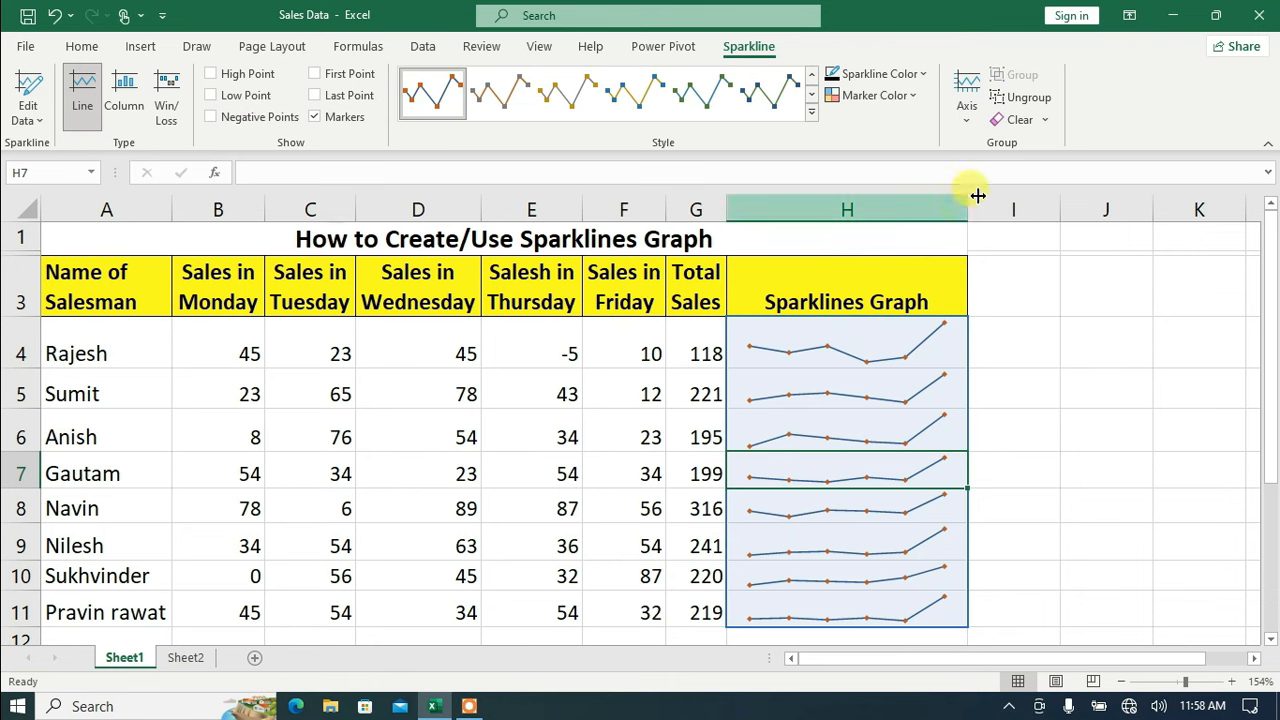
key("Up")
key("Up")
key("Up")
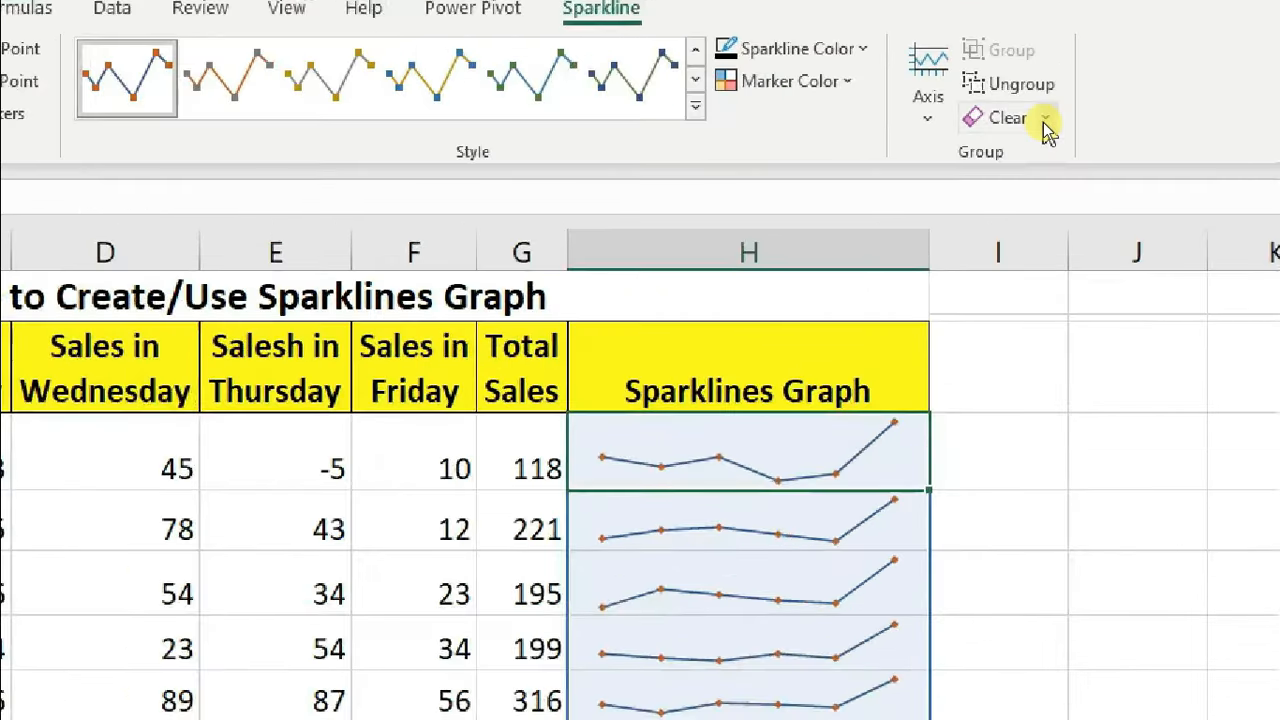
- Clear the entire selected sparkline group from the Sparklines Graph column, cells H4 to H11
left_click(1044, 121)
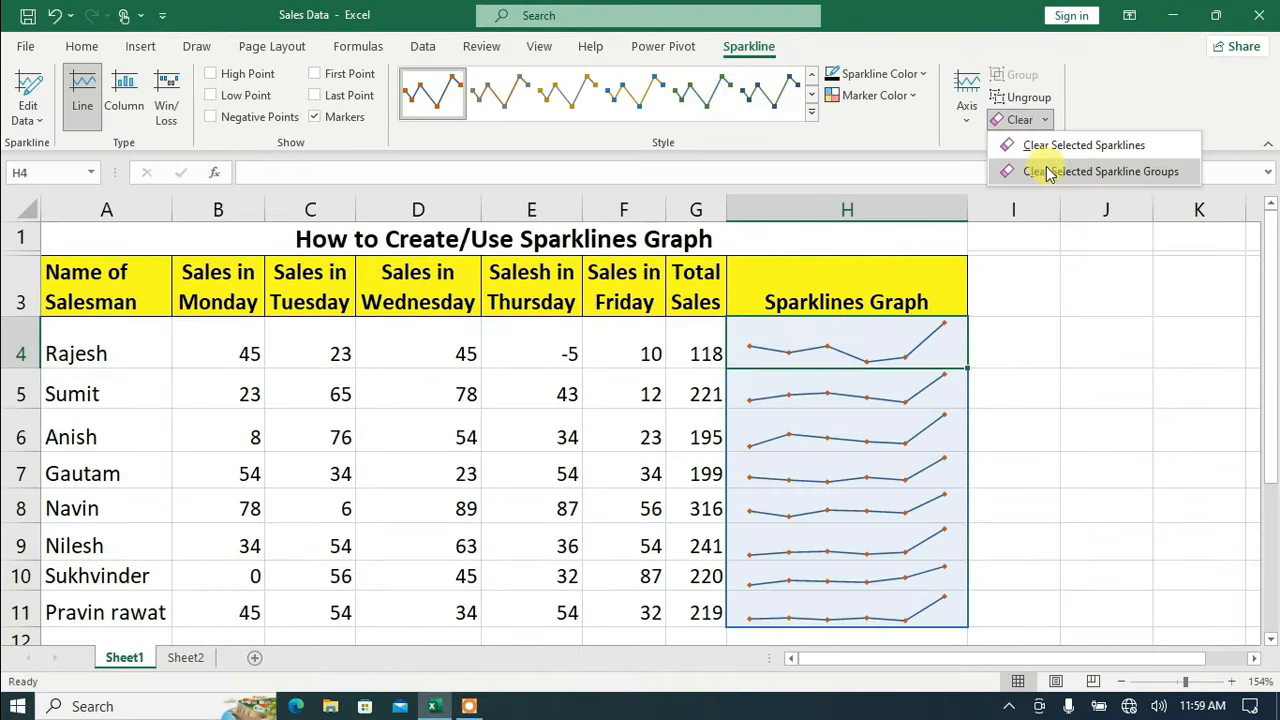
left_click(1047, 171)
left_click(852, 354)
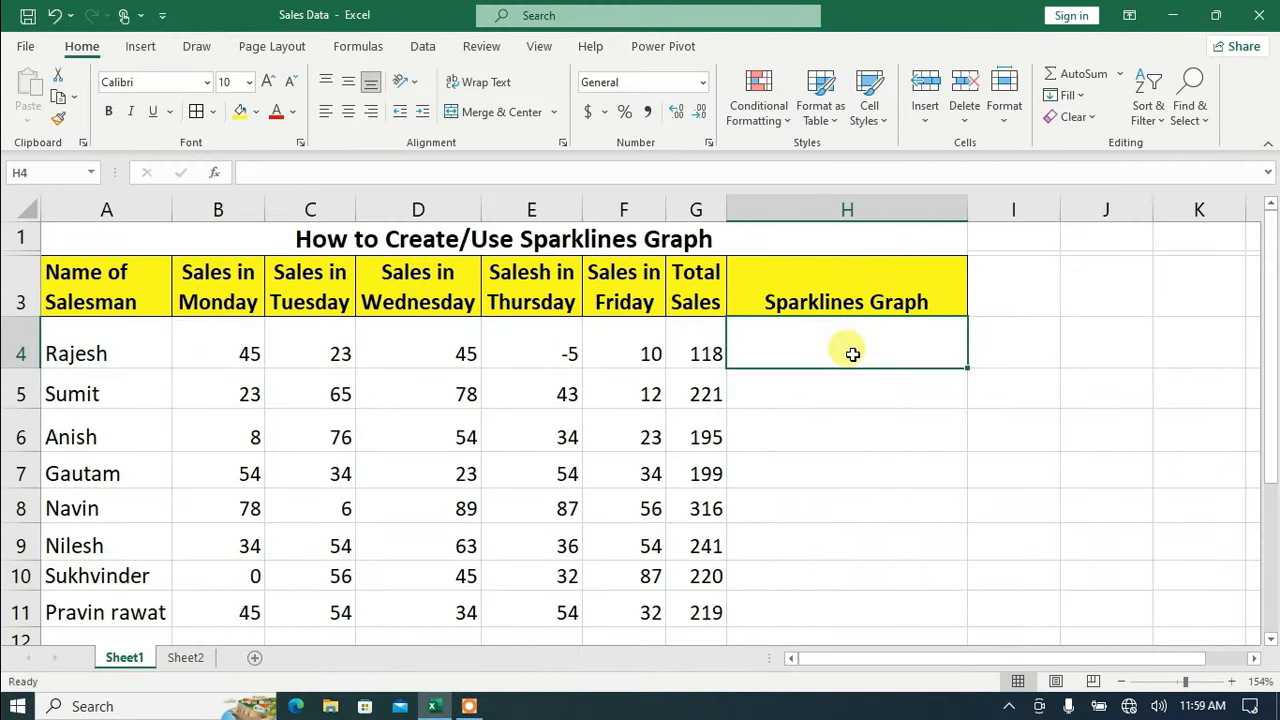
left_click(849, 506)
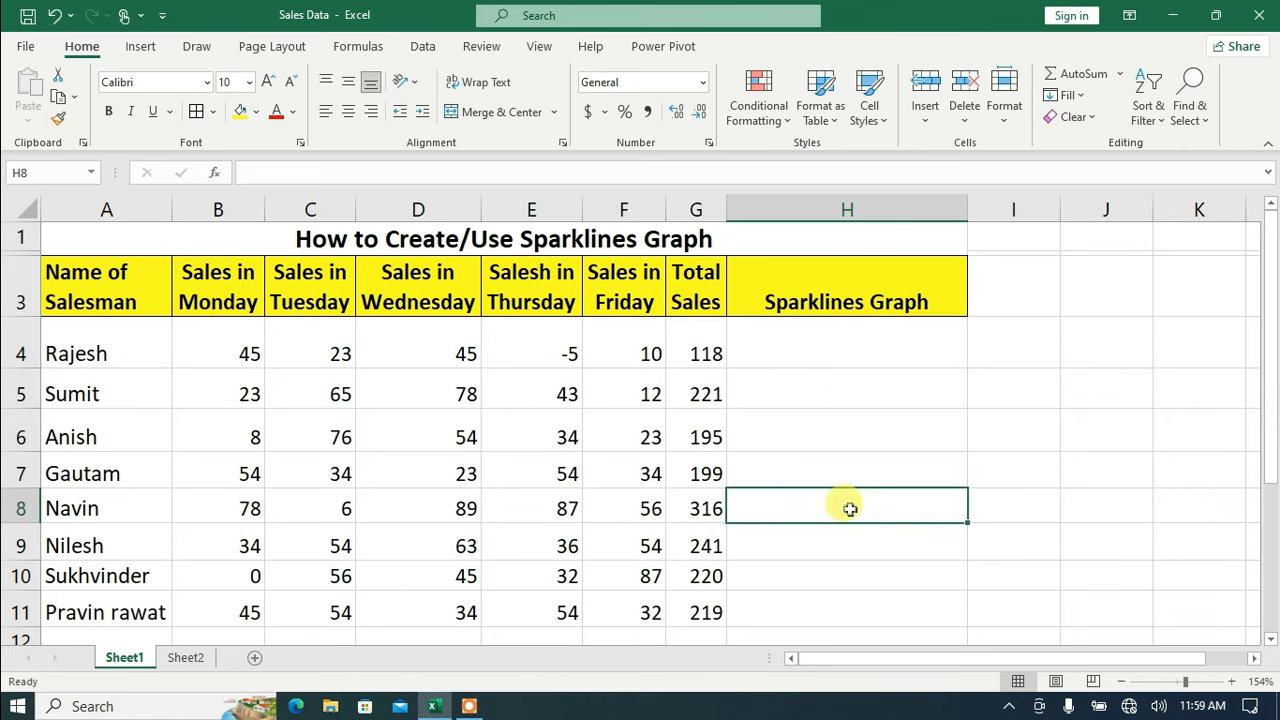